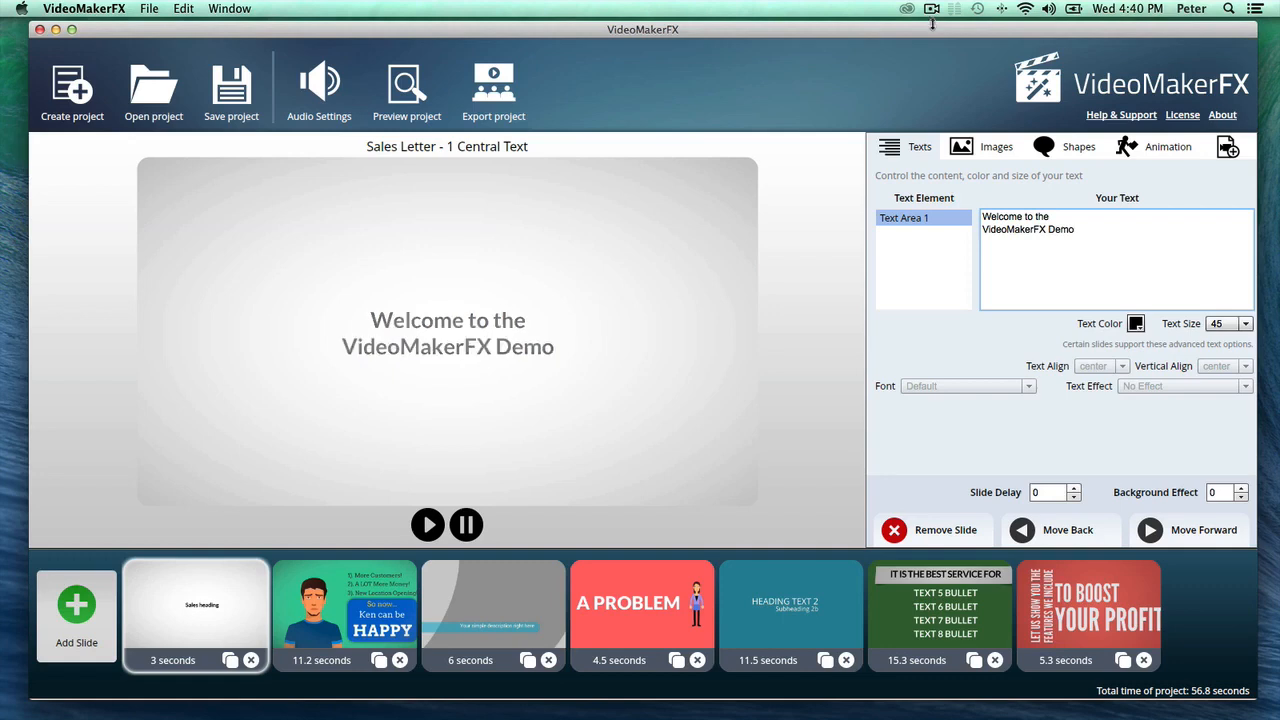
# Add the Character Anna - Slide 1 layout from the Character Anna theme to the project
pyautogui.click(652, 579)
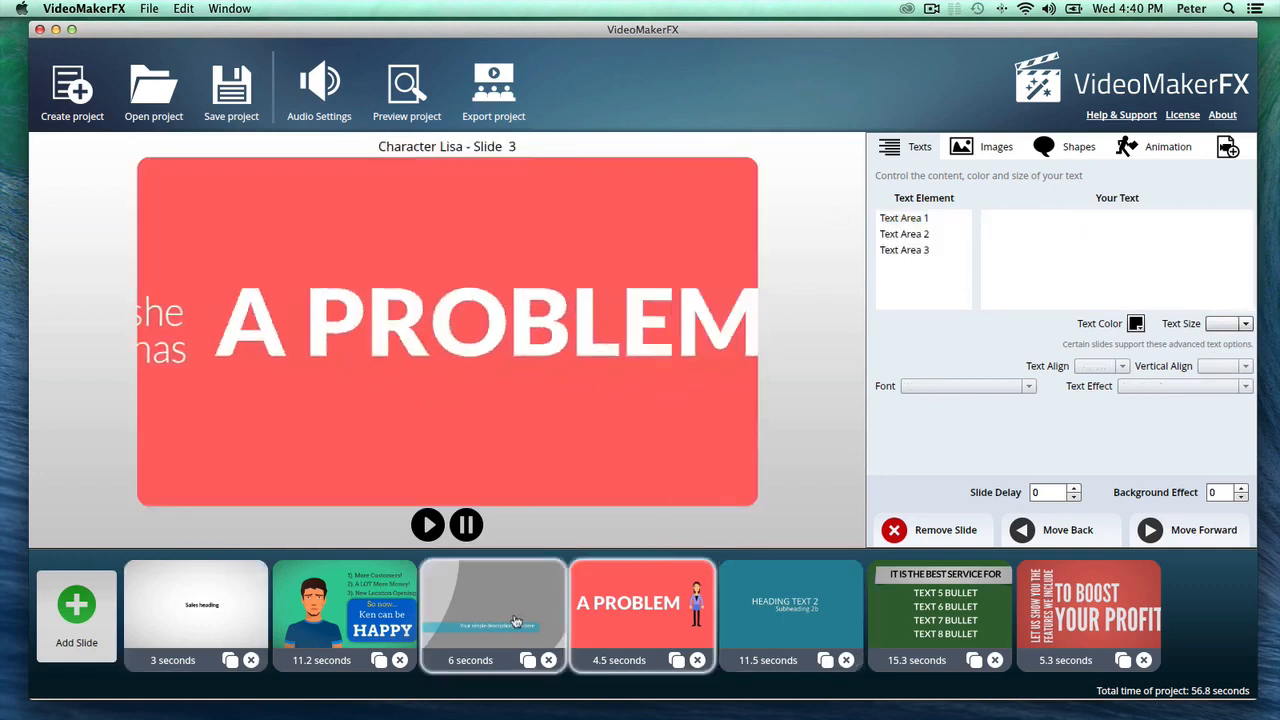
pyautogui.click(345, 608)
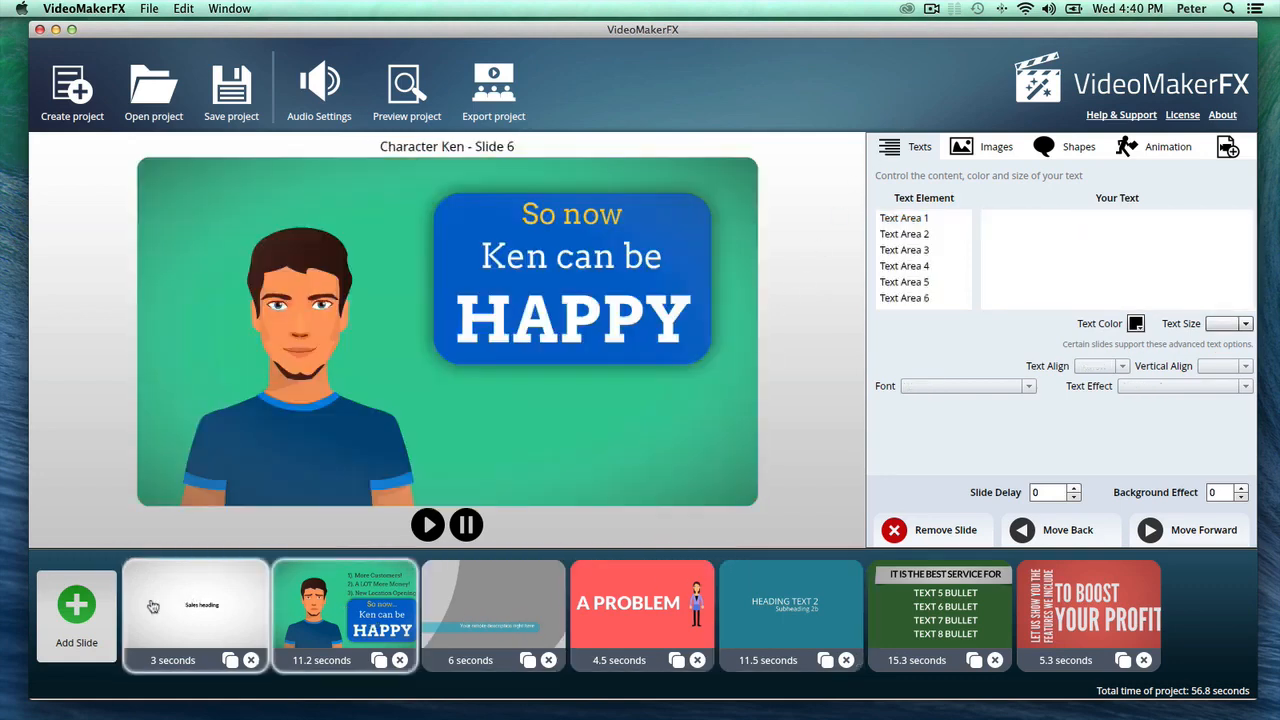
pyautogui.click(76, 606)
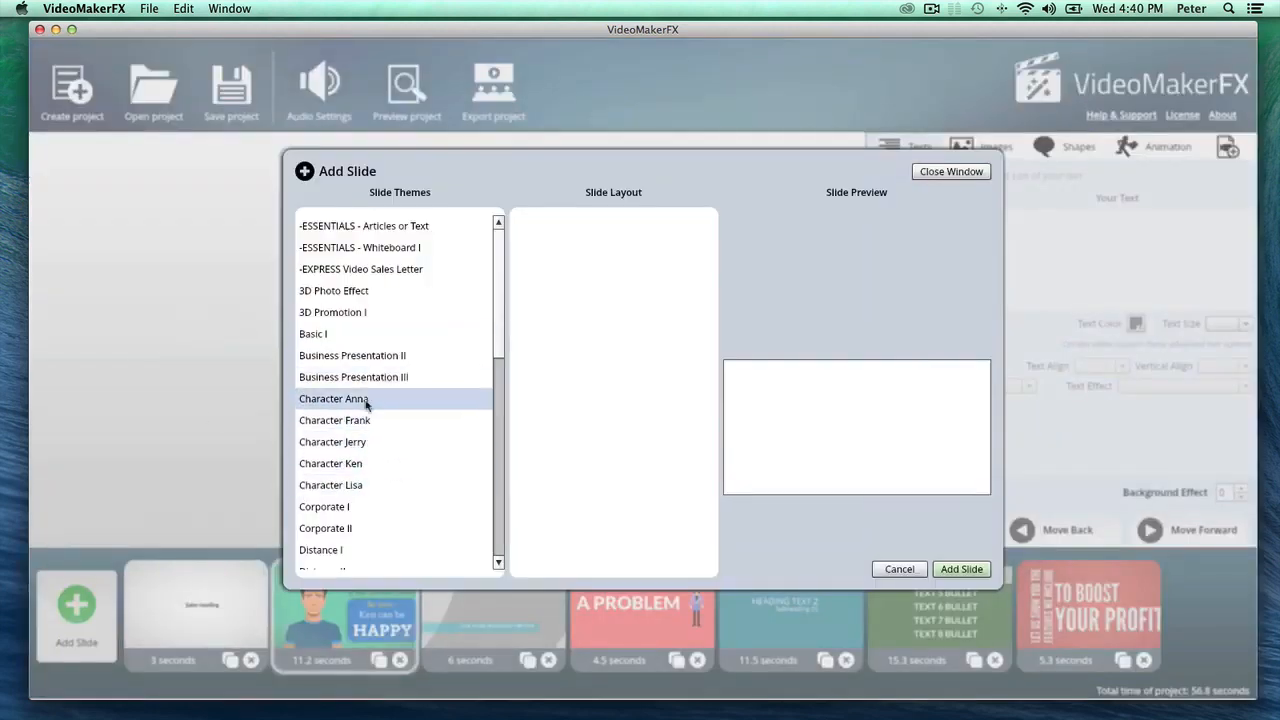
pyautogui.click(398, 399)
pyautogui.click(622, 228)
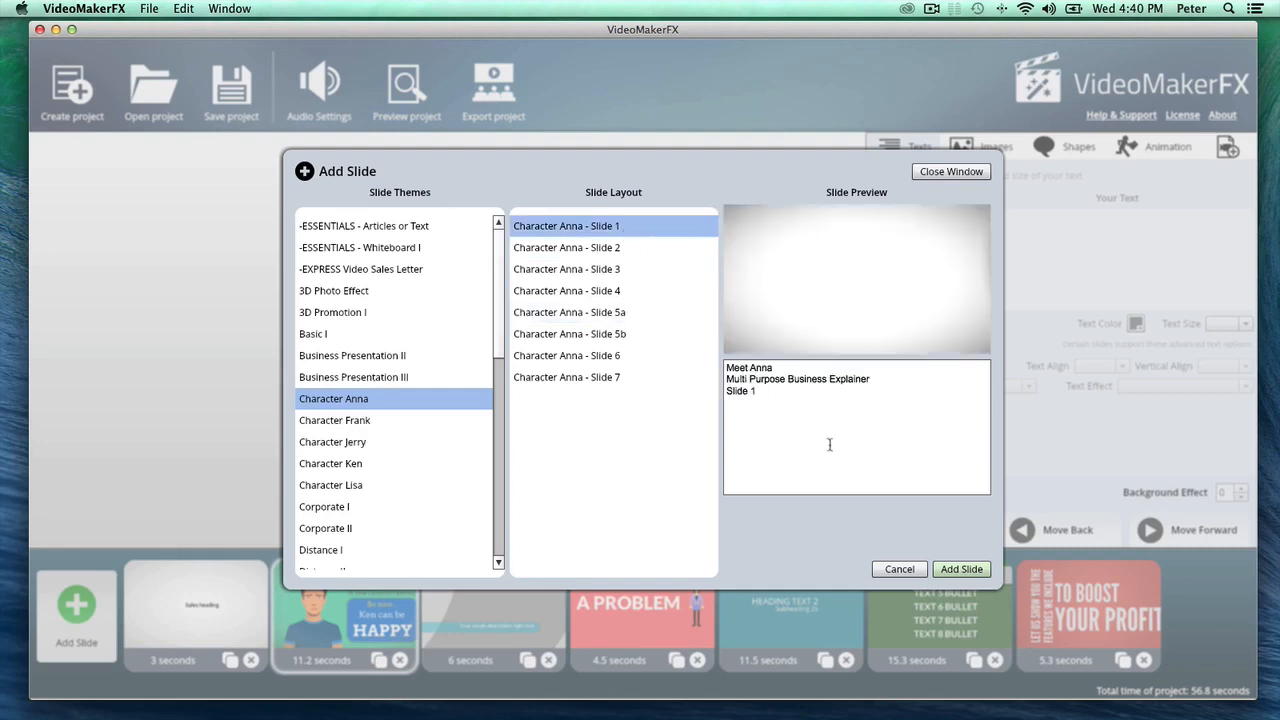
pyautogui.click(962, 570)
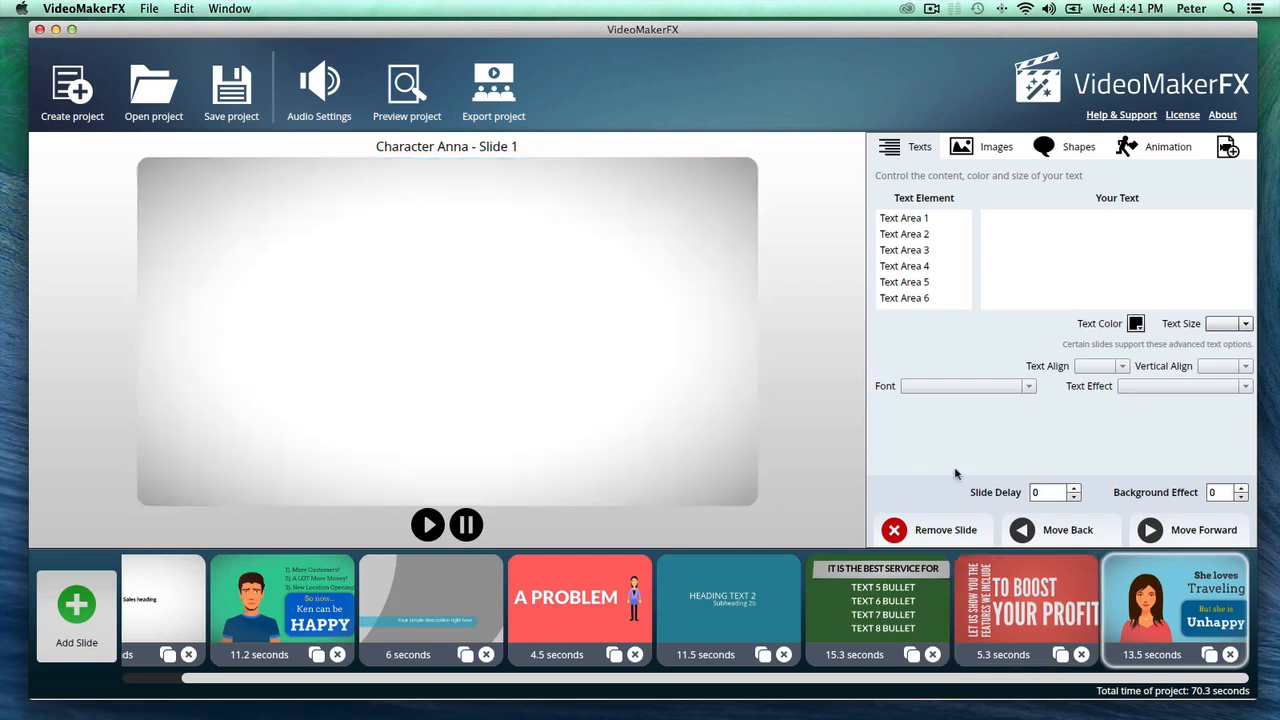
# On the Sales Letter opening slide, give Text Area 1 the Crisp Shadow effect, Bebas Neue font and size 65
pyautogui.click(126, 598)
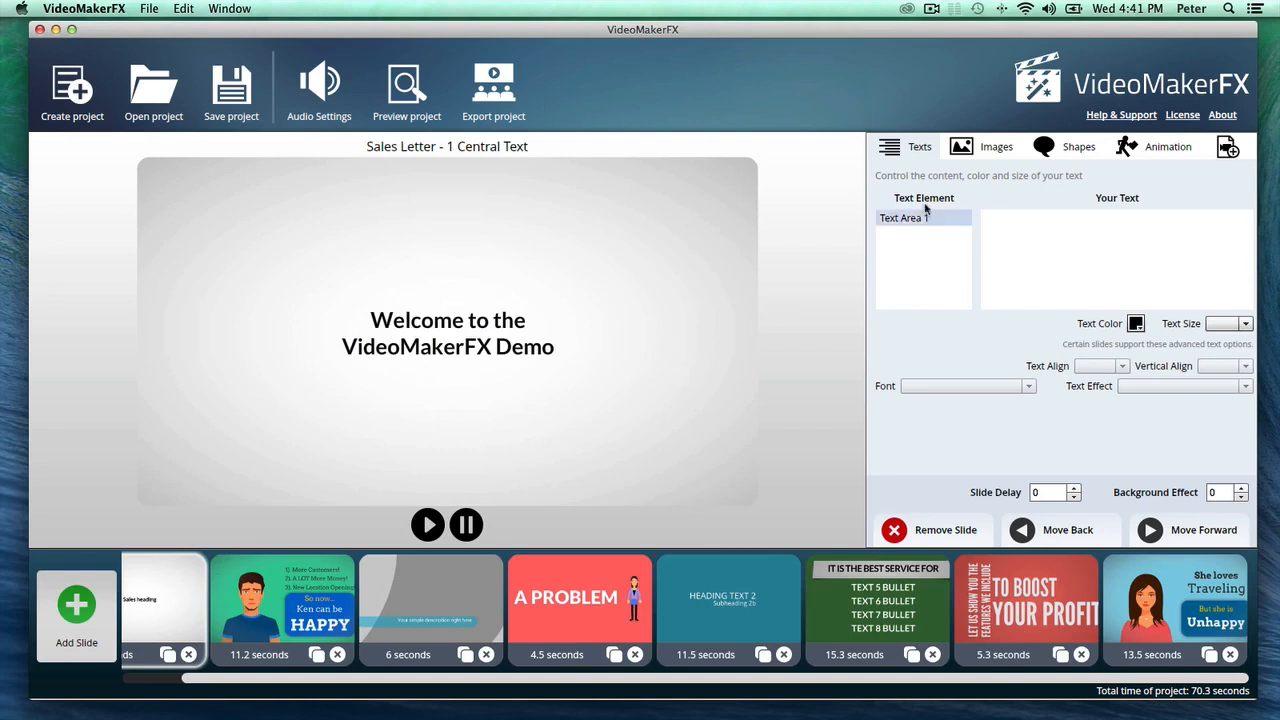
pyautogui.click(928, 219)
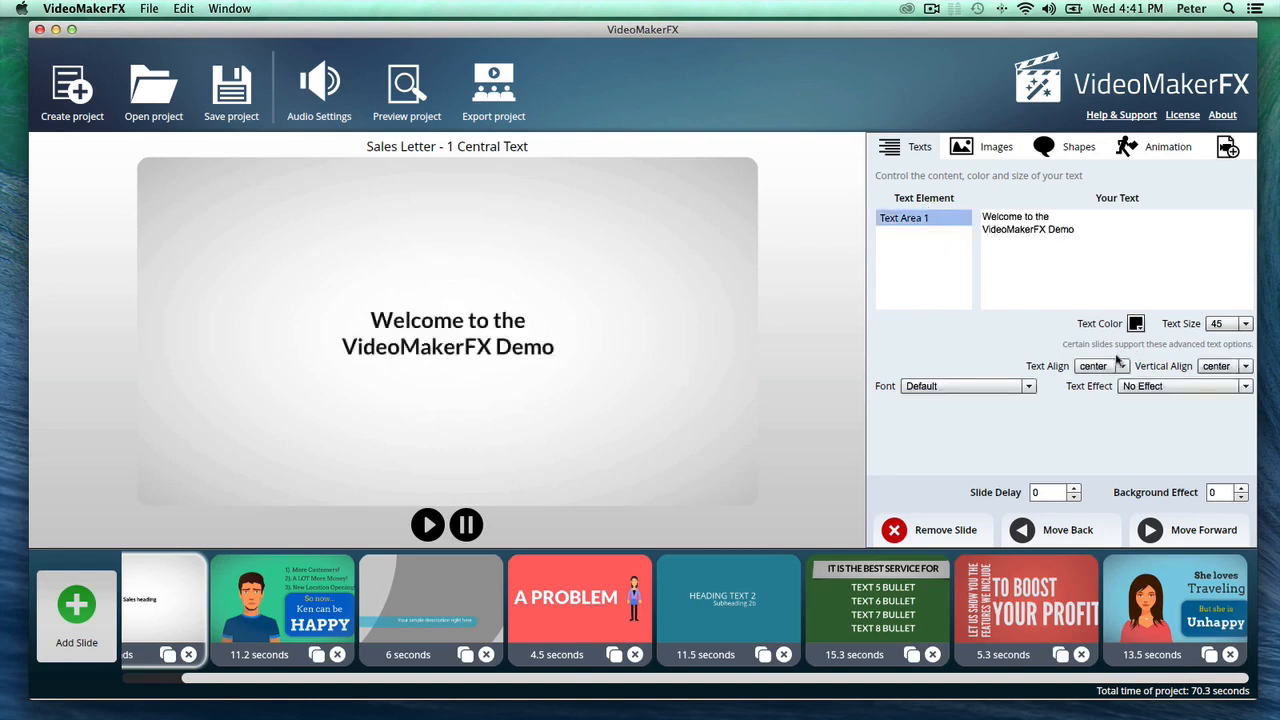
pyautogui.click(1178, 385)
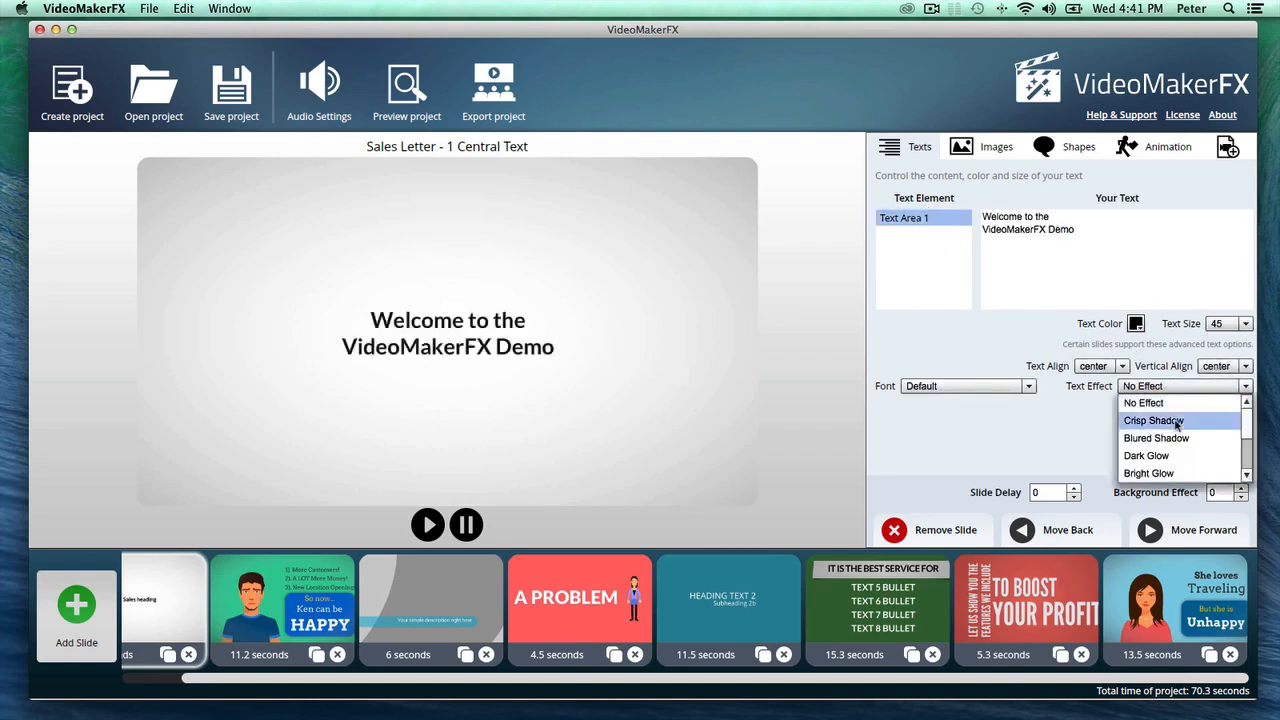
pyautogui.click(1170, 420)
pyautogui.click(1022, 387)
pyautogui.click(988, 455)
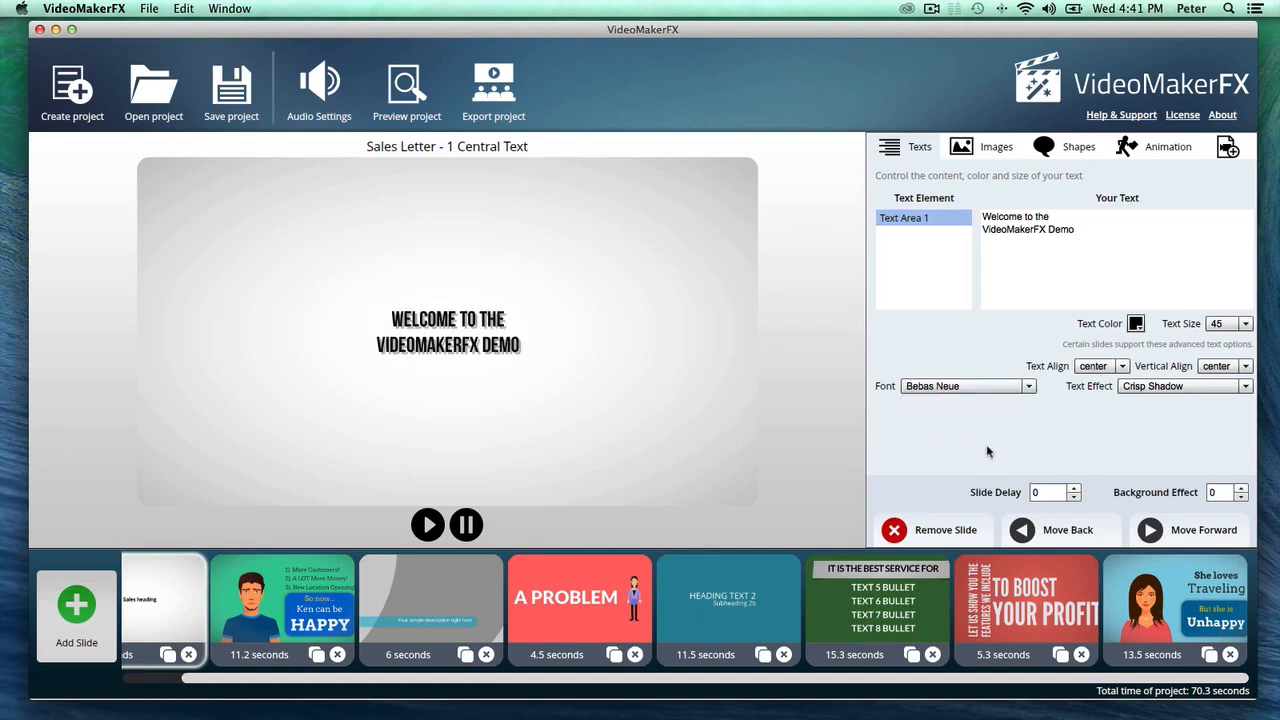
pyautogui.click(1246, 324)
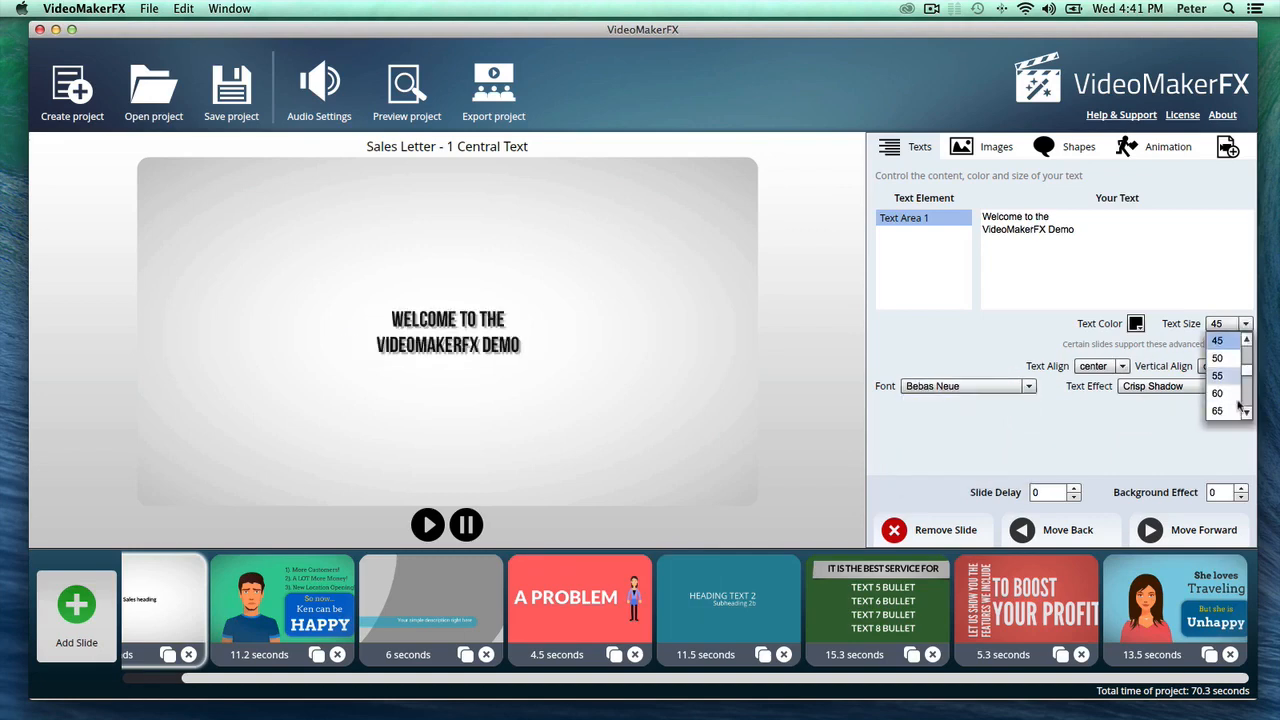
pyautogui.click(1209, 392)
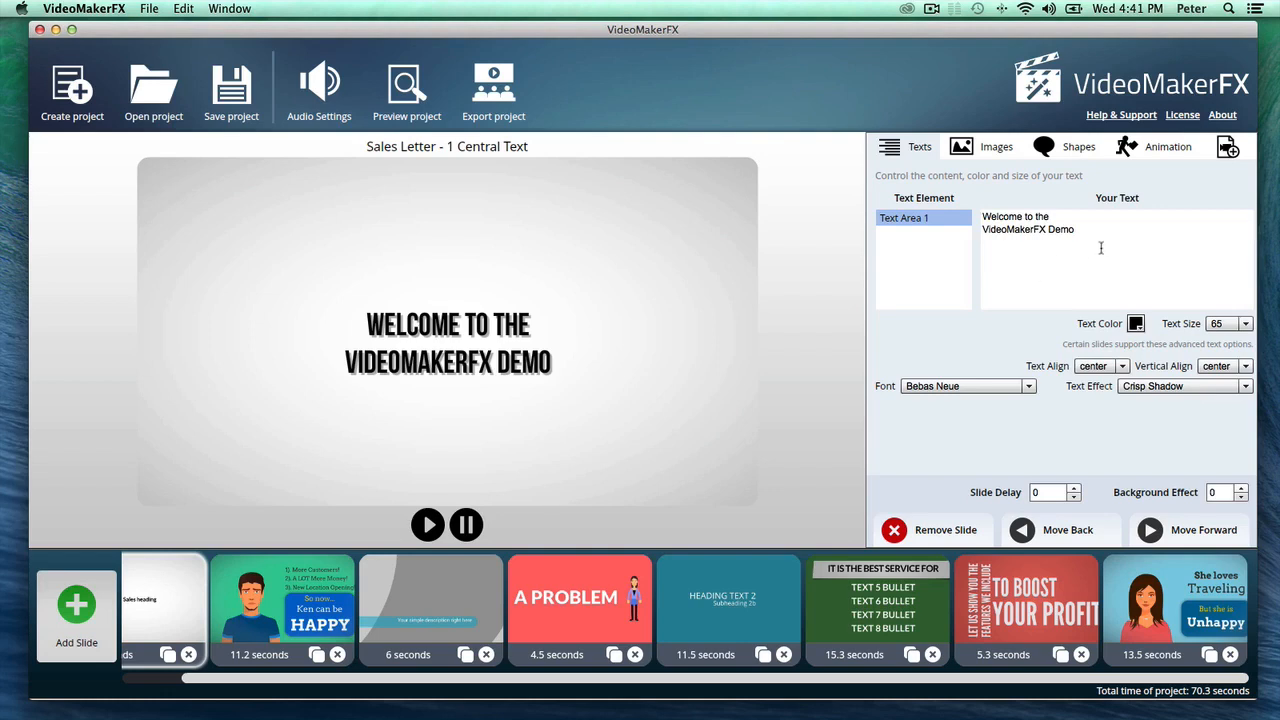
# Try yellow FFCC00 and red FF0000 as the text color of the opening slide's Text Area 1
pyautogui.click(1136, 323)
pyautogui.click(1126, 420)
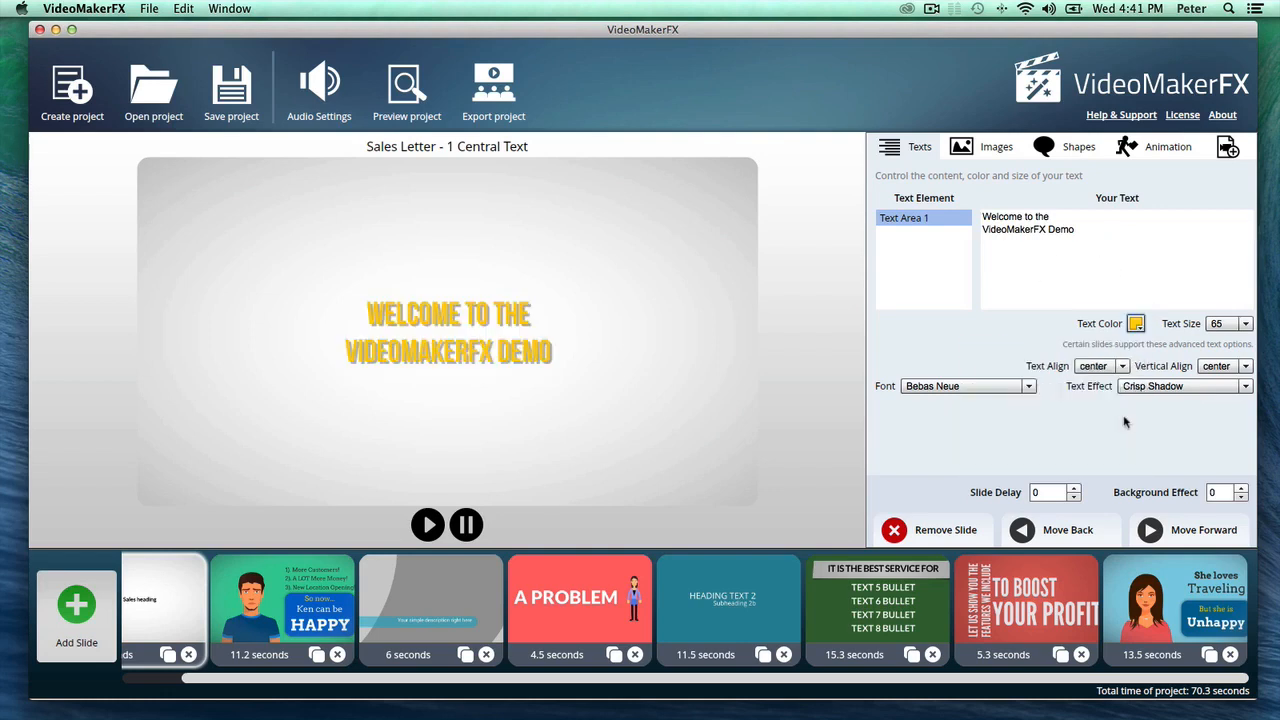
pyautogui.click(1136, 323)
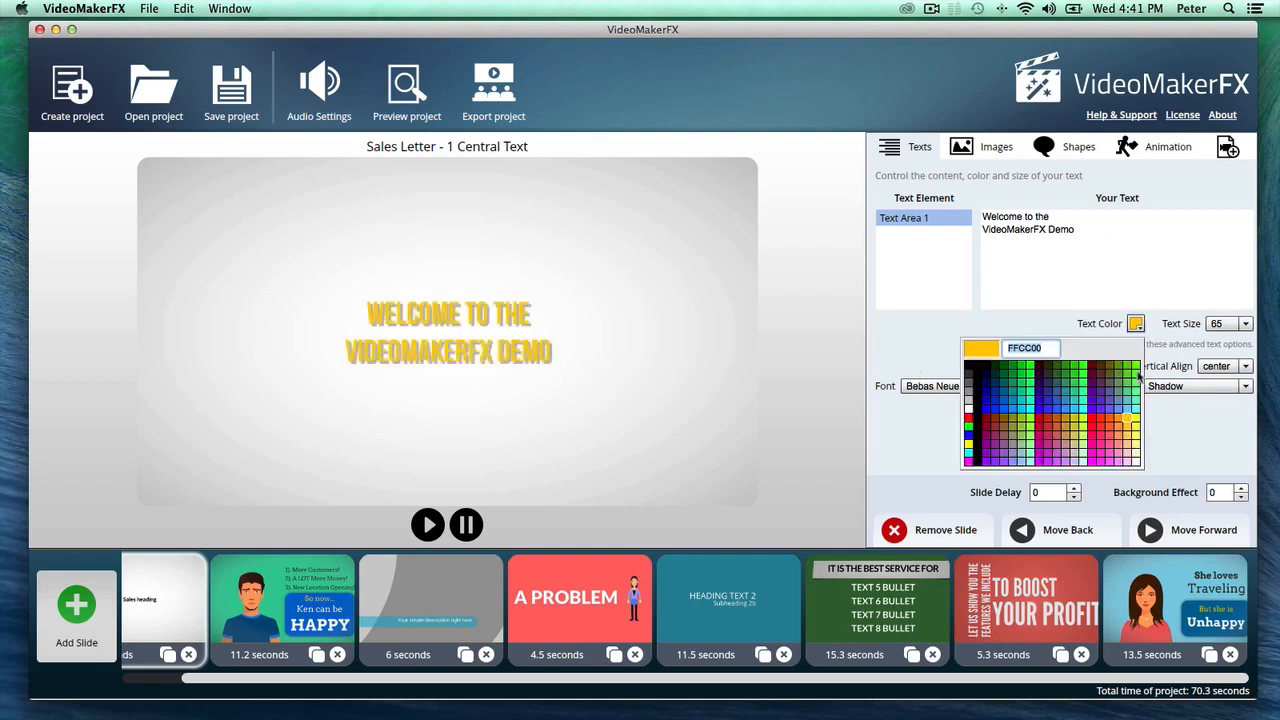
pyautogui.click(1095, 421)
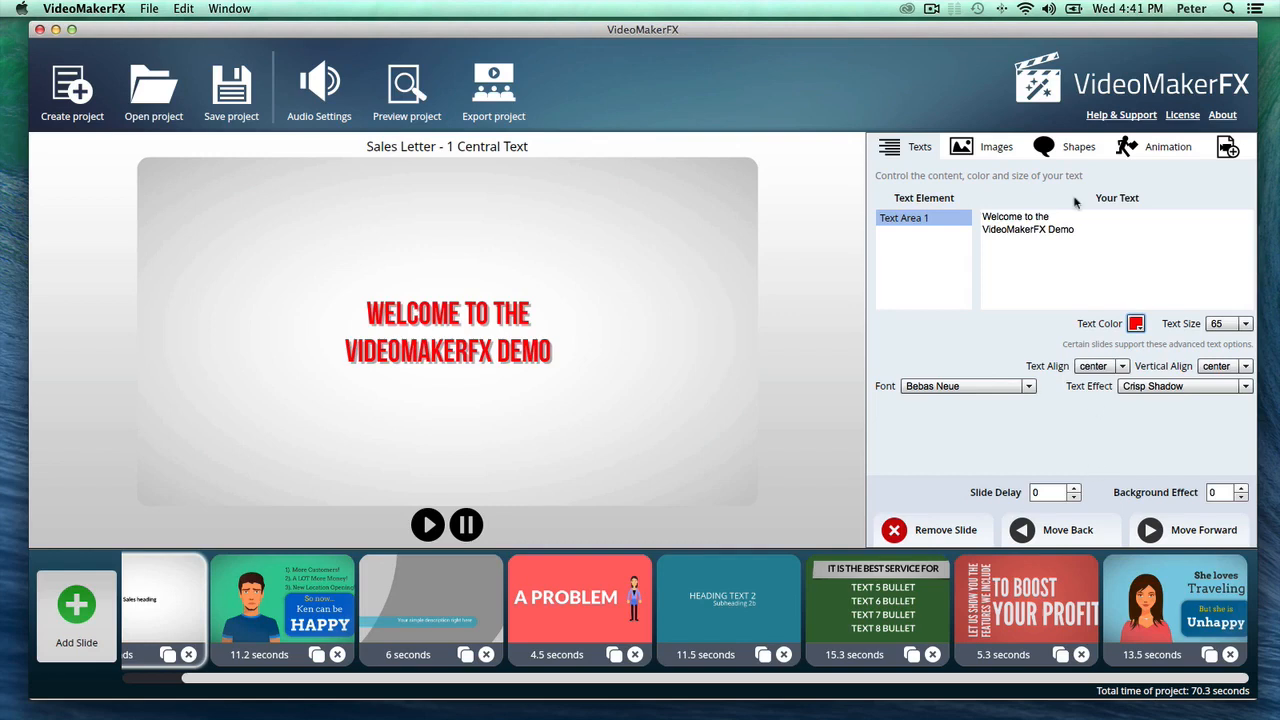
# Try light red and blue 0099CC as the Shape BG color of the opening slide
pyautogui.click(1066, 152)
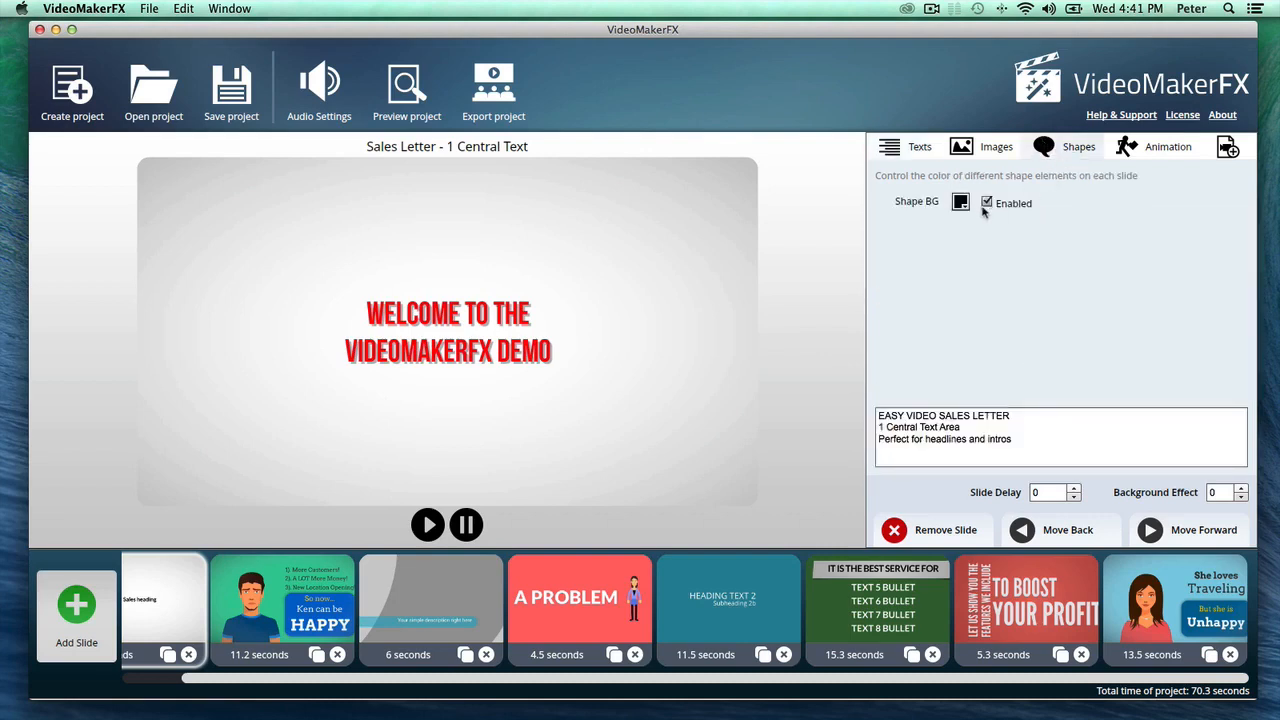
pyautogui.click(960, 202)
pyautogui.click(1103, 317)
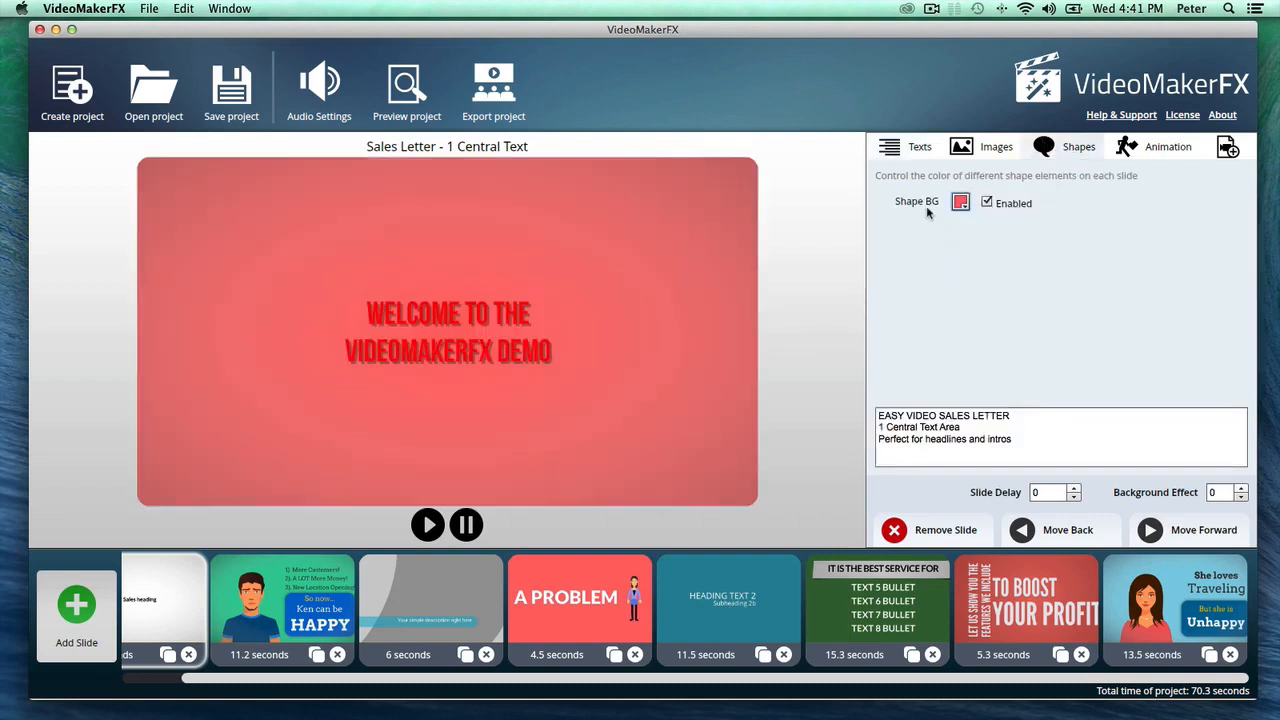
pyautogui.click(961, 202)
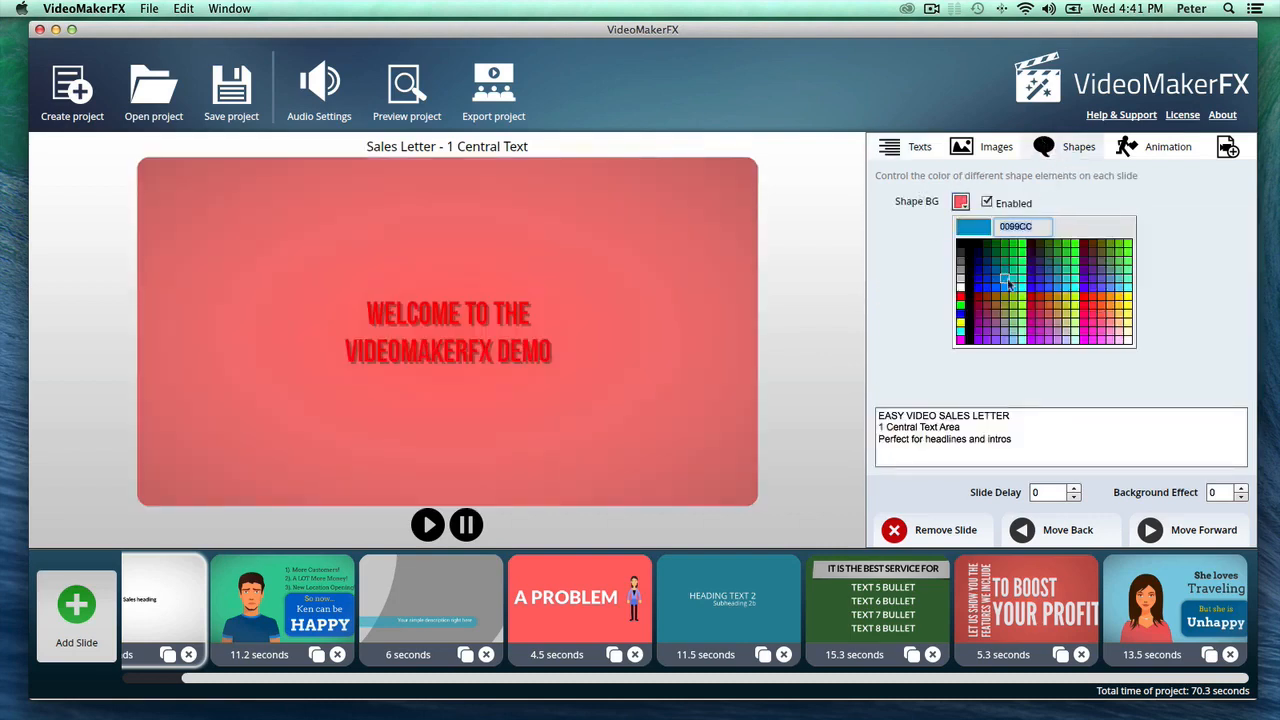
pyautogui.click(1007, 281)
# Set the opening slide's Background Effect to 7
pyautogui.click(1242, 489)
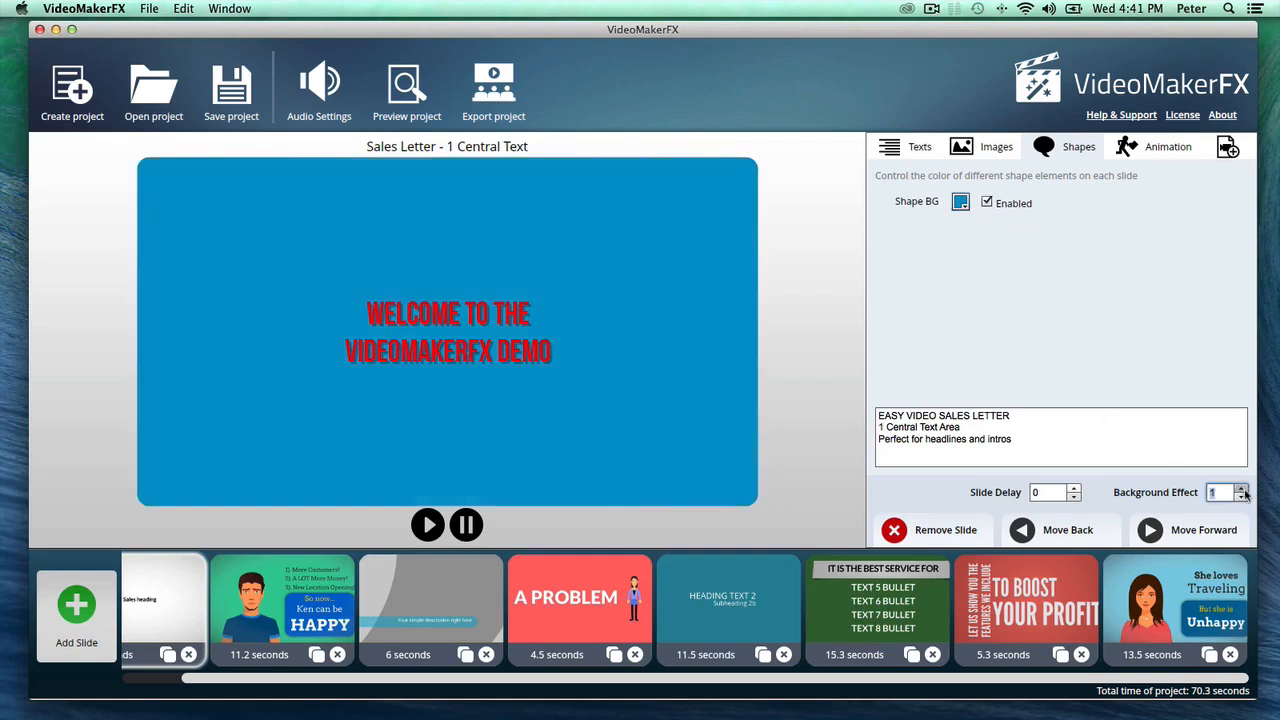
pyautogui.click(1242, 489)
pyautogui.click(1242, 490)
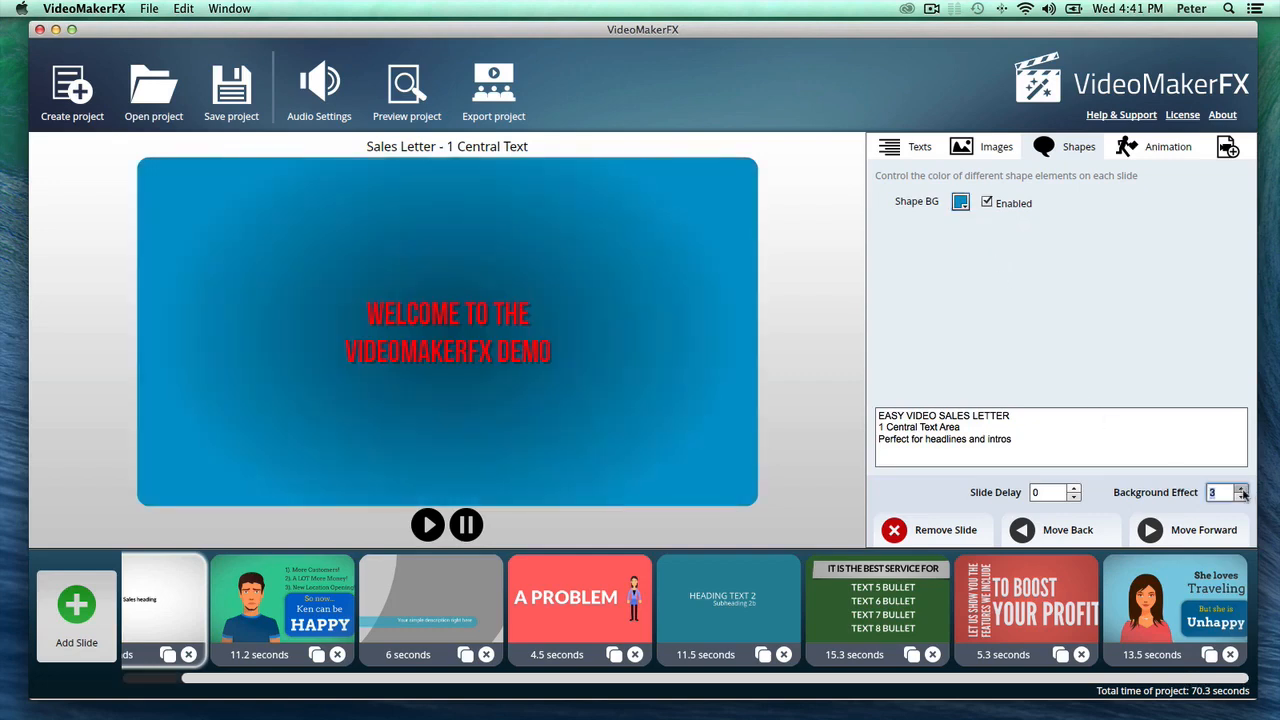
pyautogui.click(1242, 490)
pyautogui.click(1242, 489)
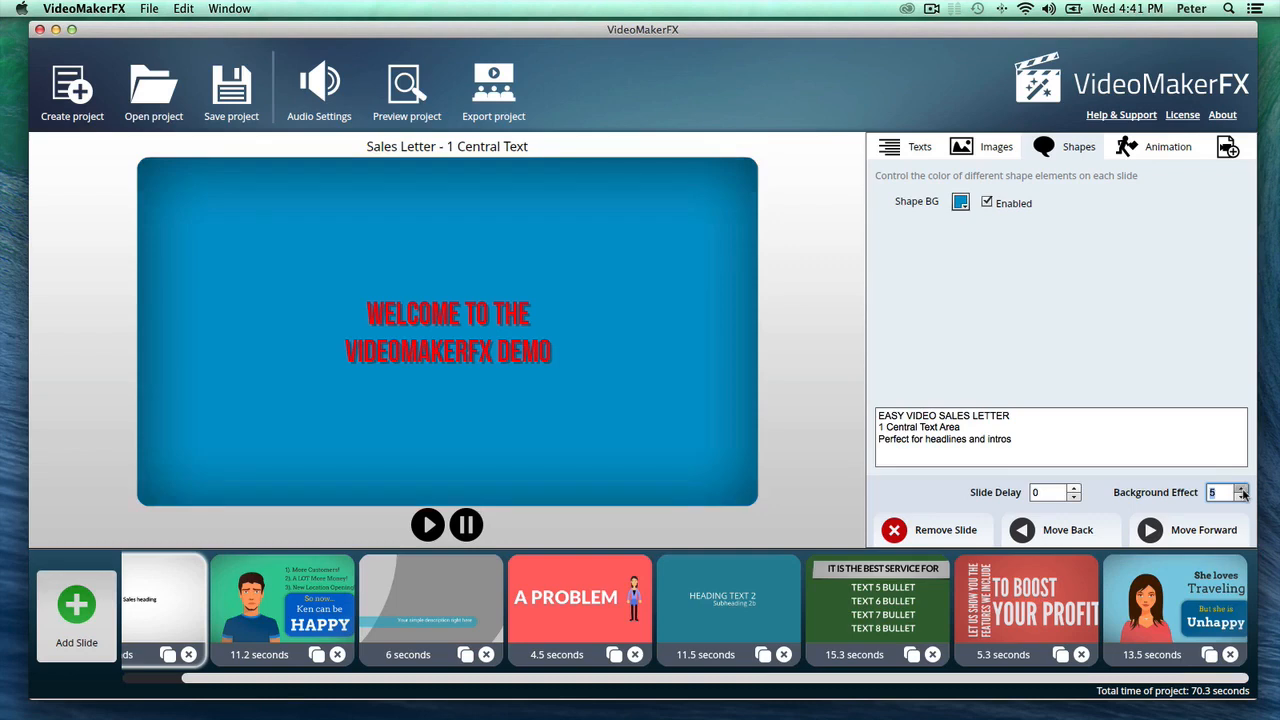
pyautogui.click(1242, 489)
pyautogui.click(1242, 489)
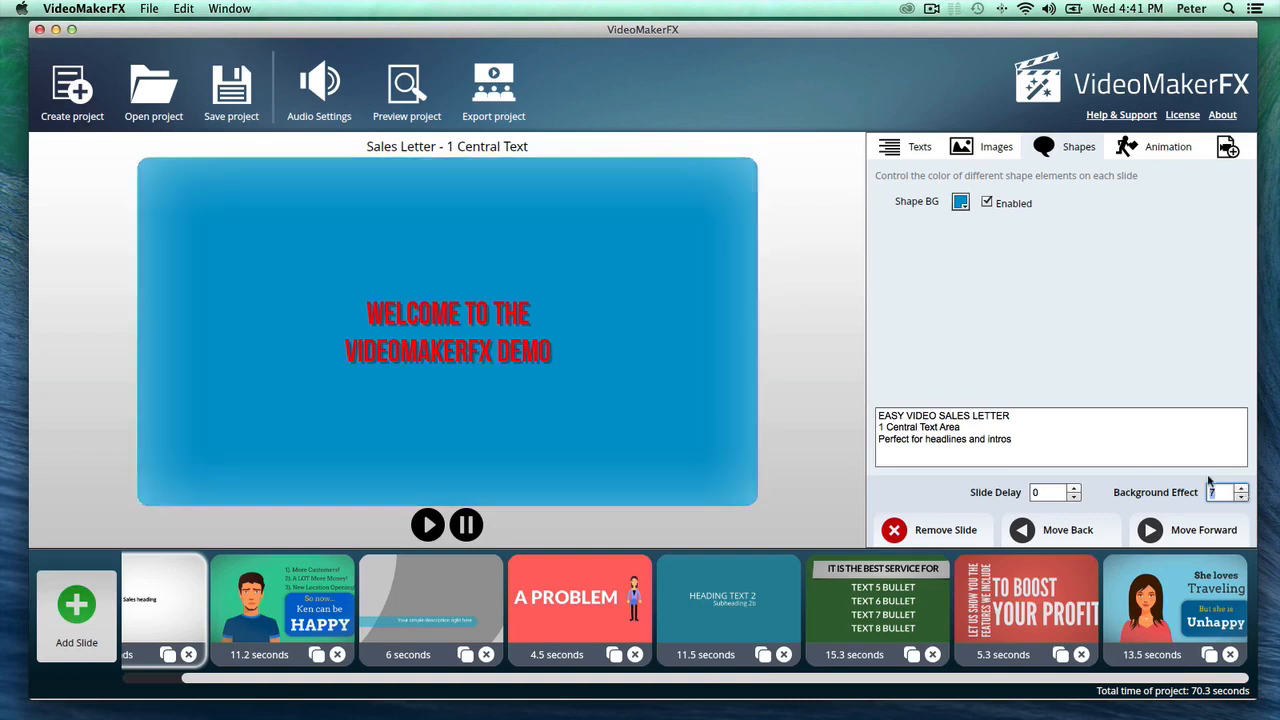
# Try pink FF6699 as the opening slide's Shape BG color, and settle on a muted red
pyautogui.click(958, 203)
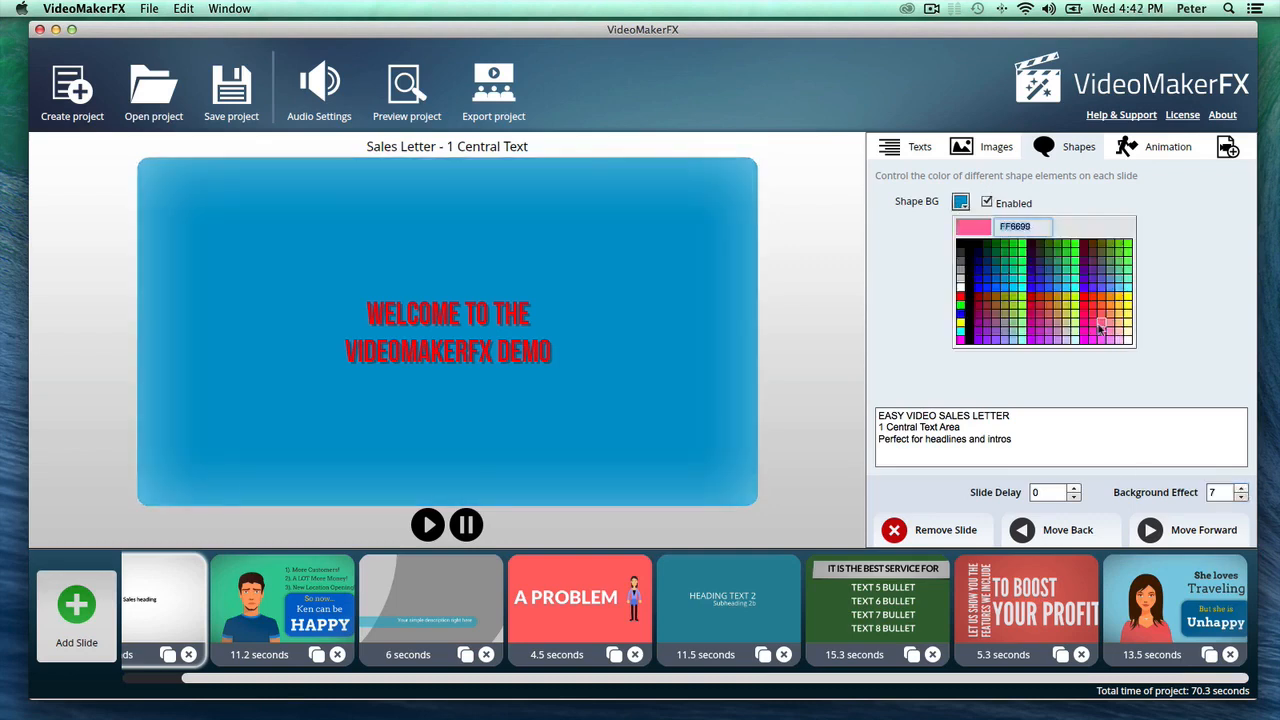
pyautogui.click(1099, 329)
pyautogui.click(960, 204)
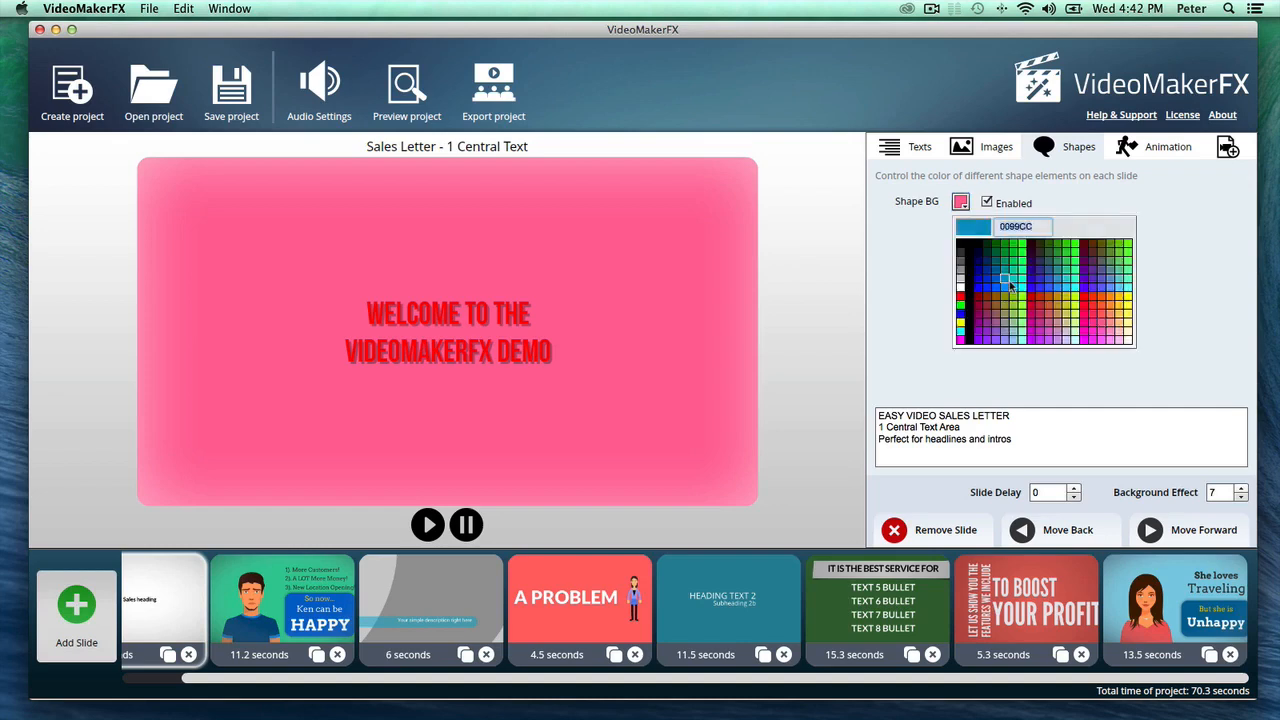
pyautogui.click(1048, 318)
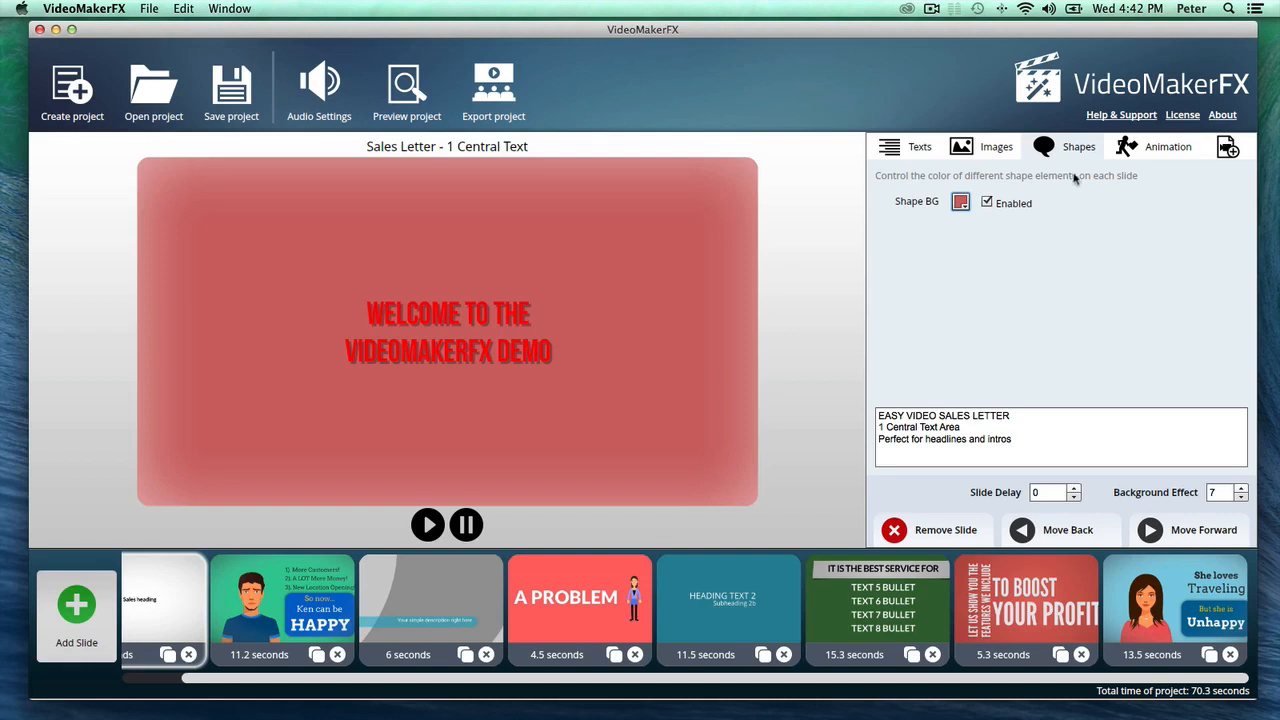
# Set Animation 1 to 5 on the opening slide to overlay floating light circles
pyautogui.click(1127, 148)
pyautogui.click(989, 197)
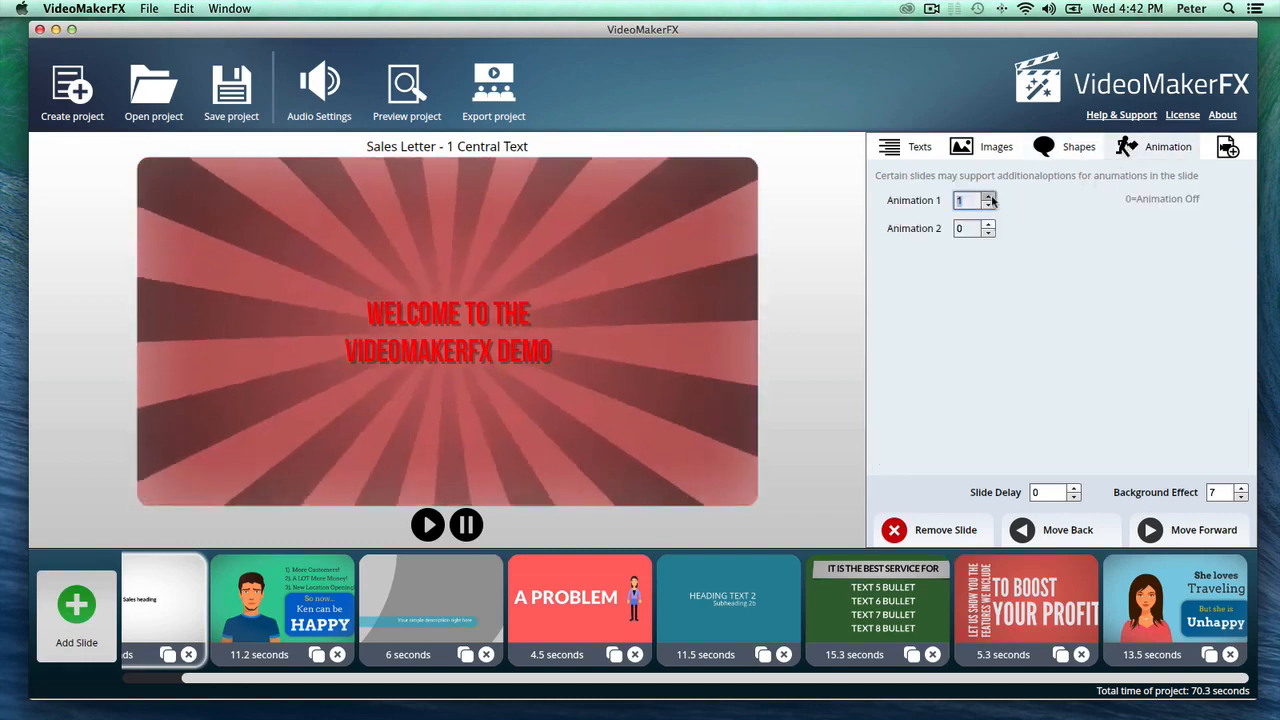
pyautogui.click(989, 197)
pyautogui.click(989, 197)
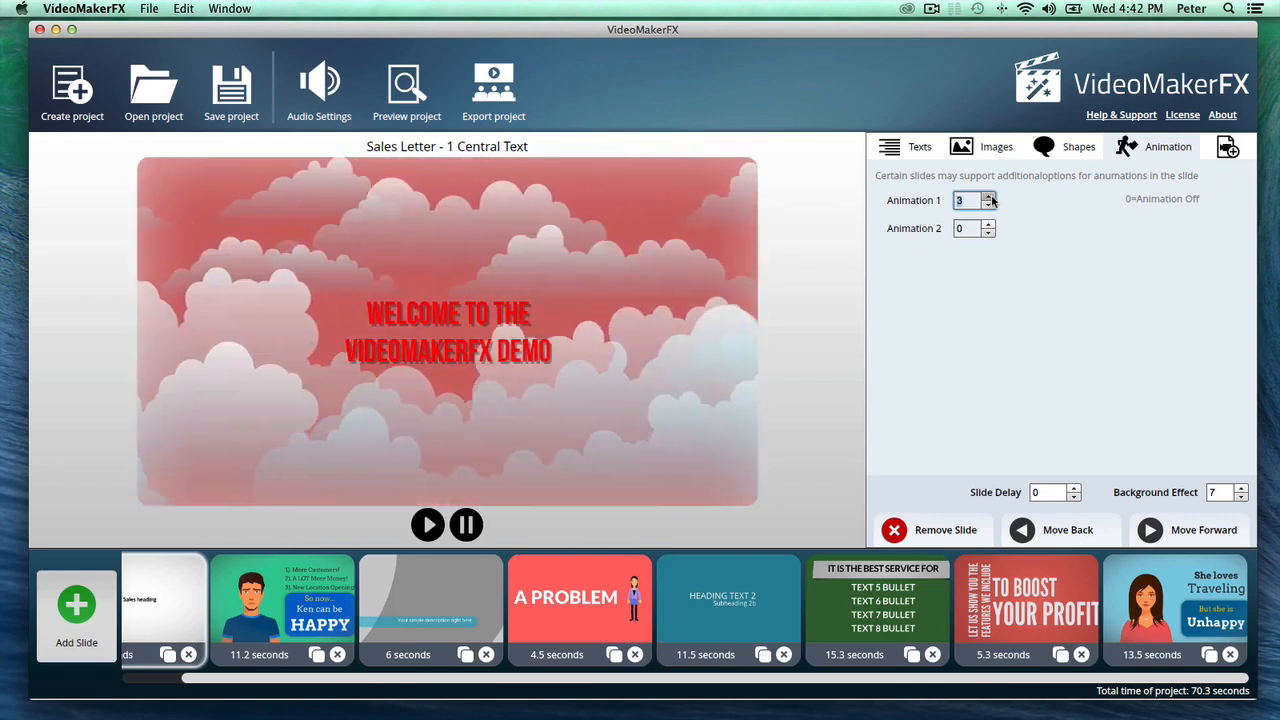
pyautogui.click(989, 197)
pyautogui.click(989, 197)
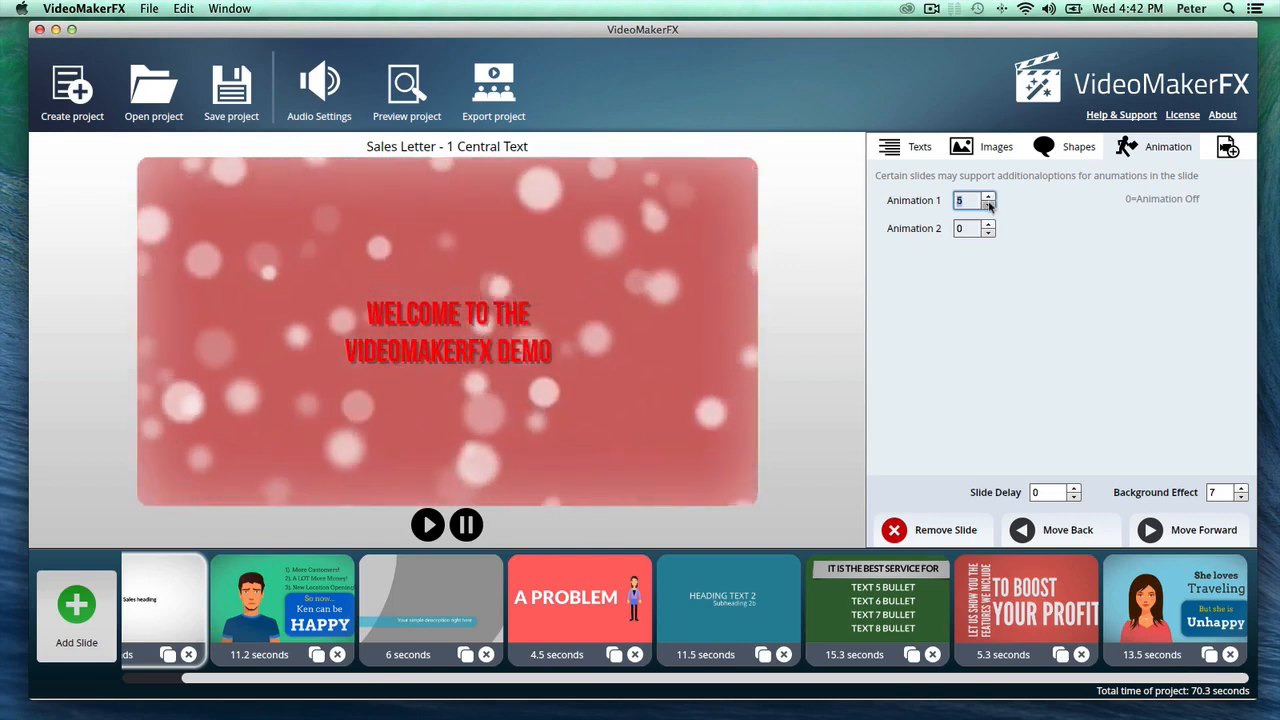
# Change the text color of the opening slide's Text Area 1 to white
pyautogui.click(920, 148)
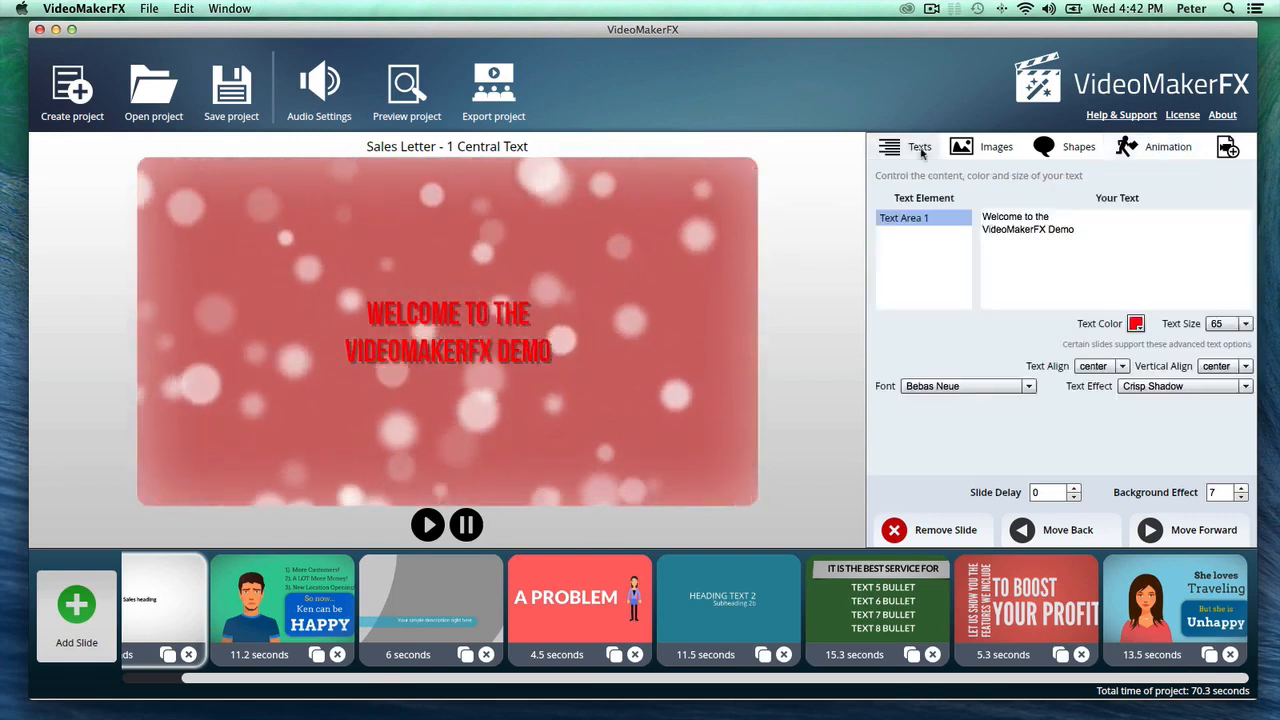
pyautogui.click(1136, 324)
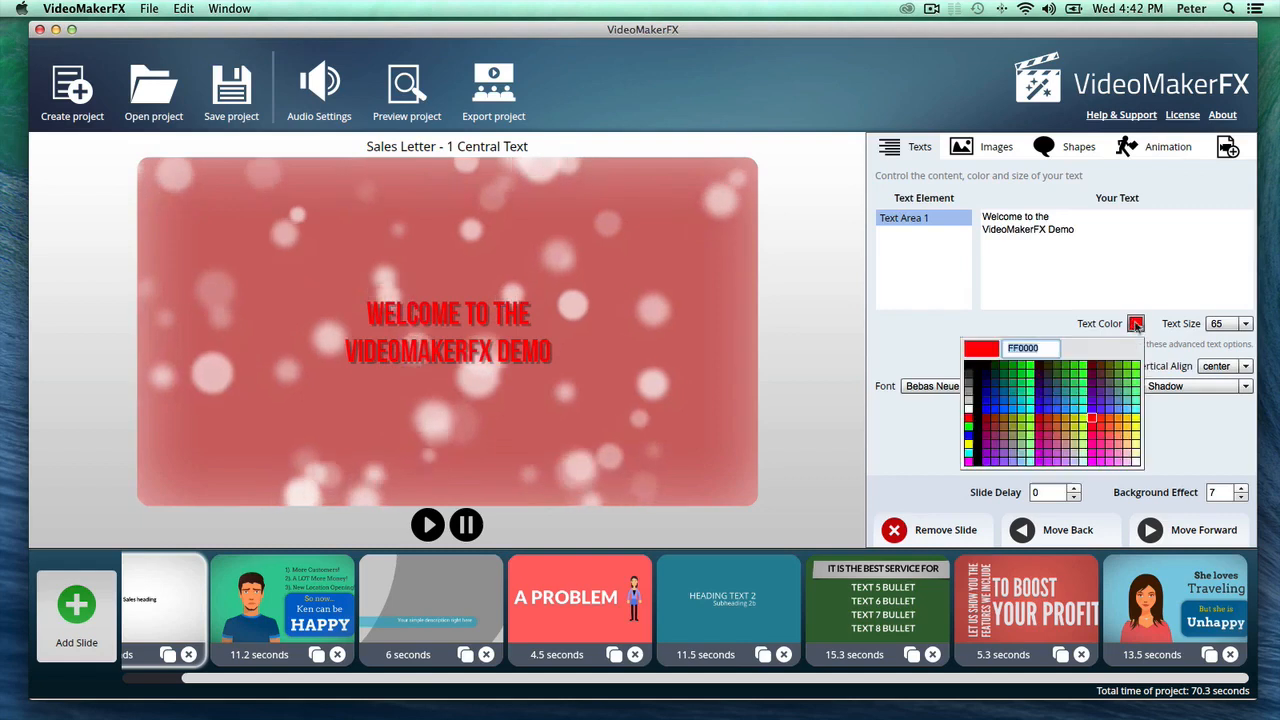
pyautogui.click(974, 414)
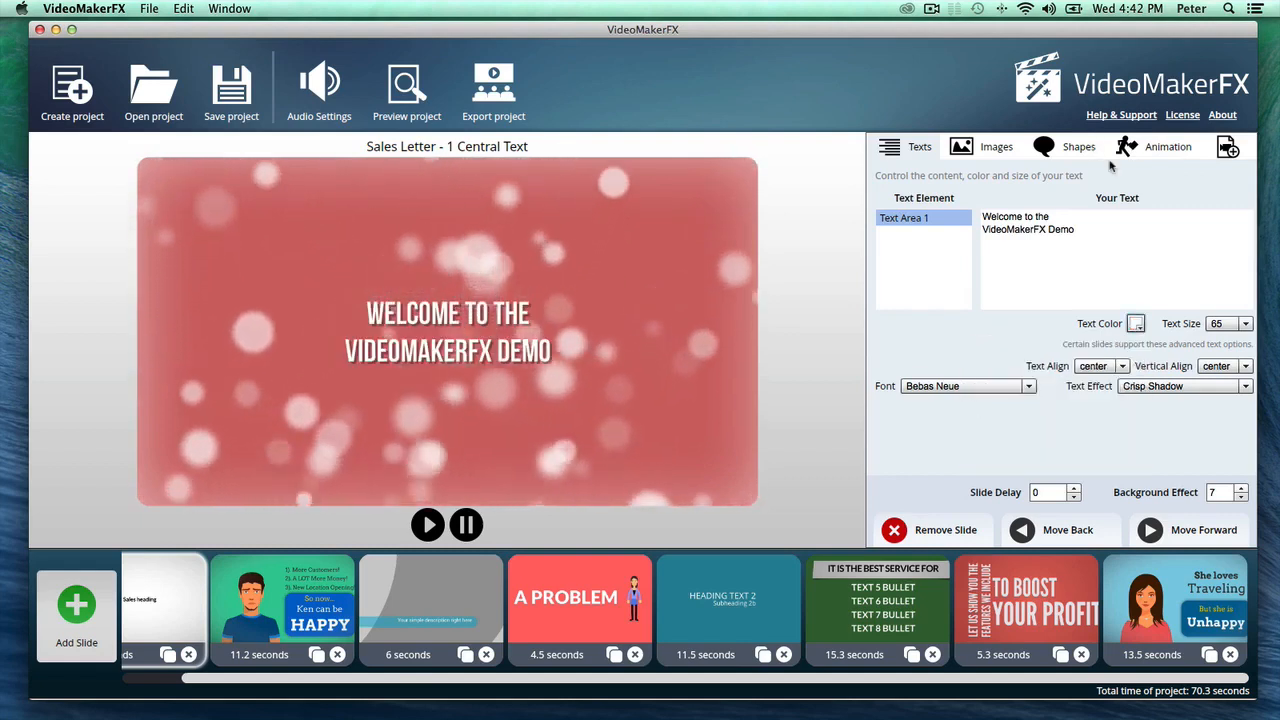
# On the Character Ken - Slide 6 slide, try the Animation 1 options up to 3 and step back down
pyautogui.click(281, 612)
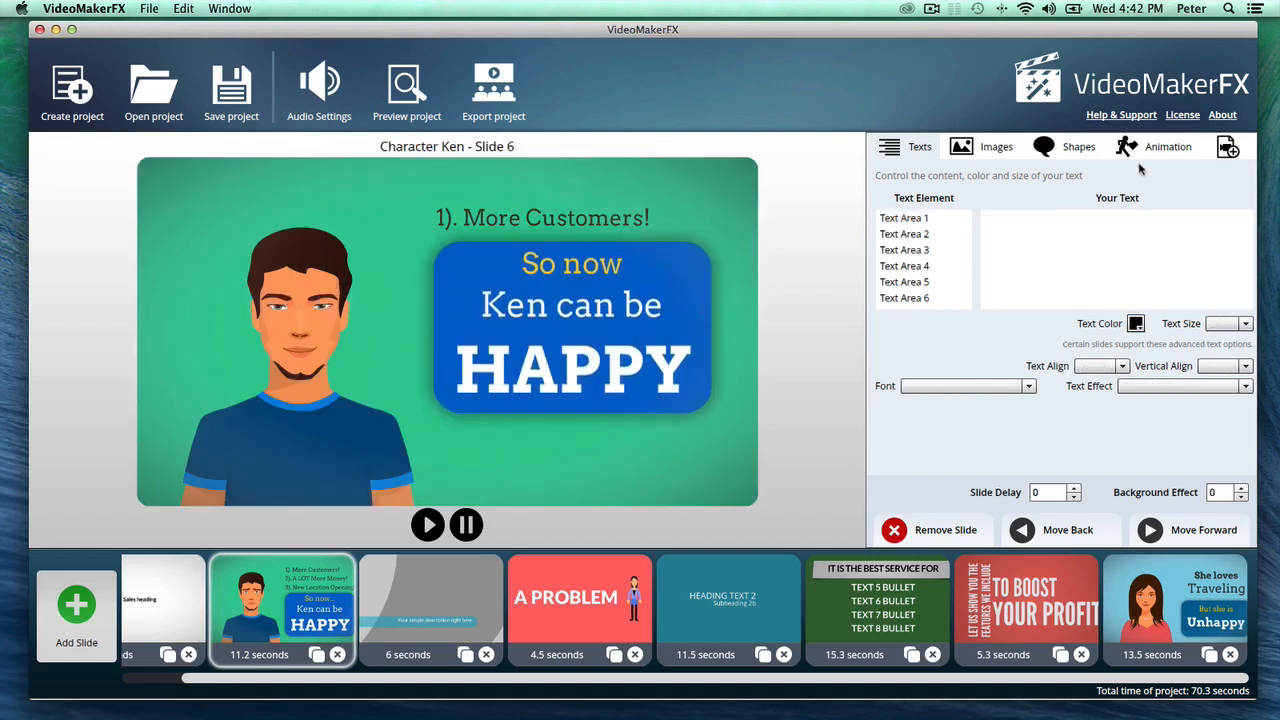
pyautogui.click(1141, 152)
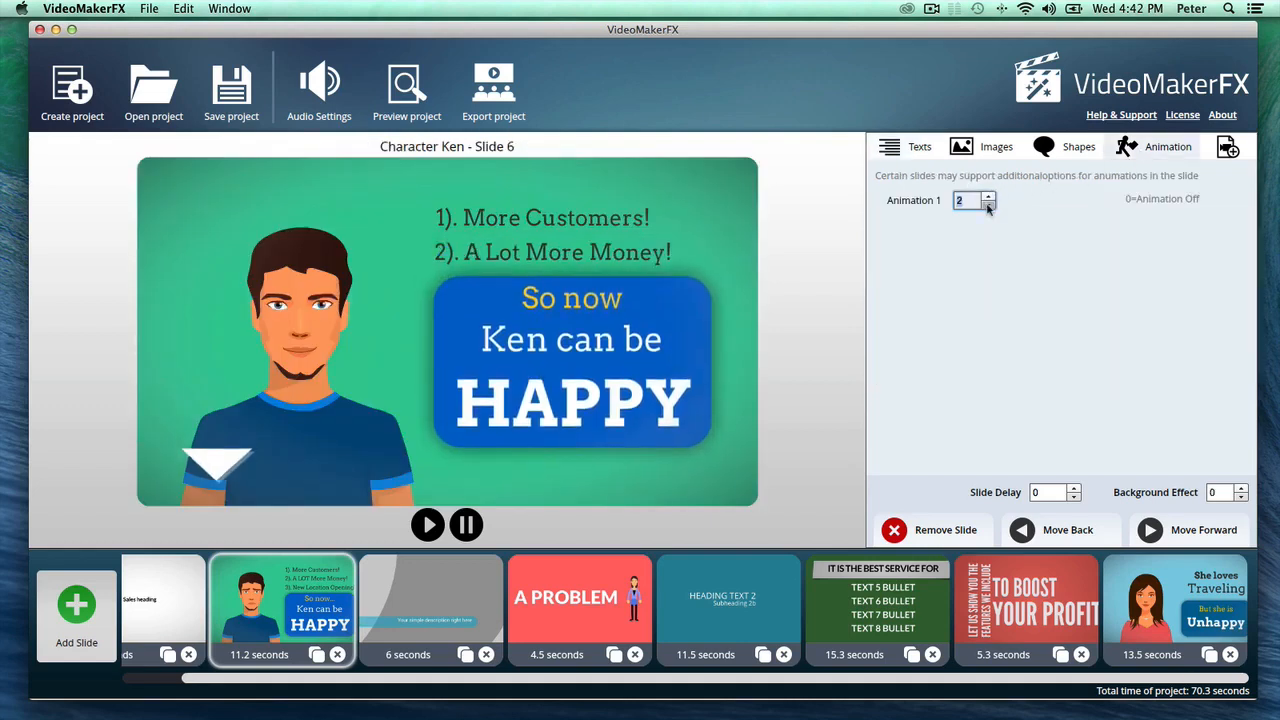
pyautogui.click(988, 197)
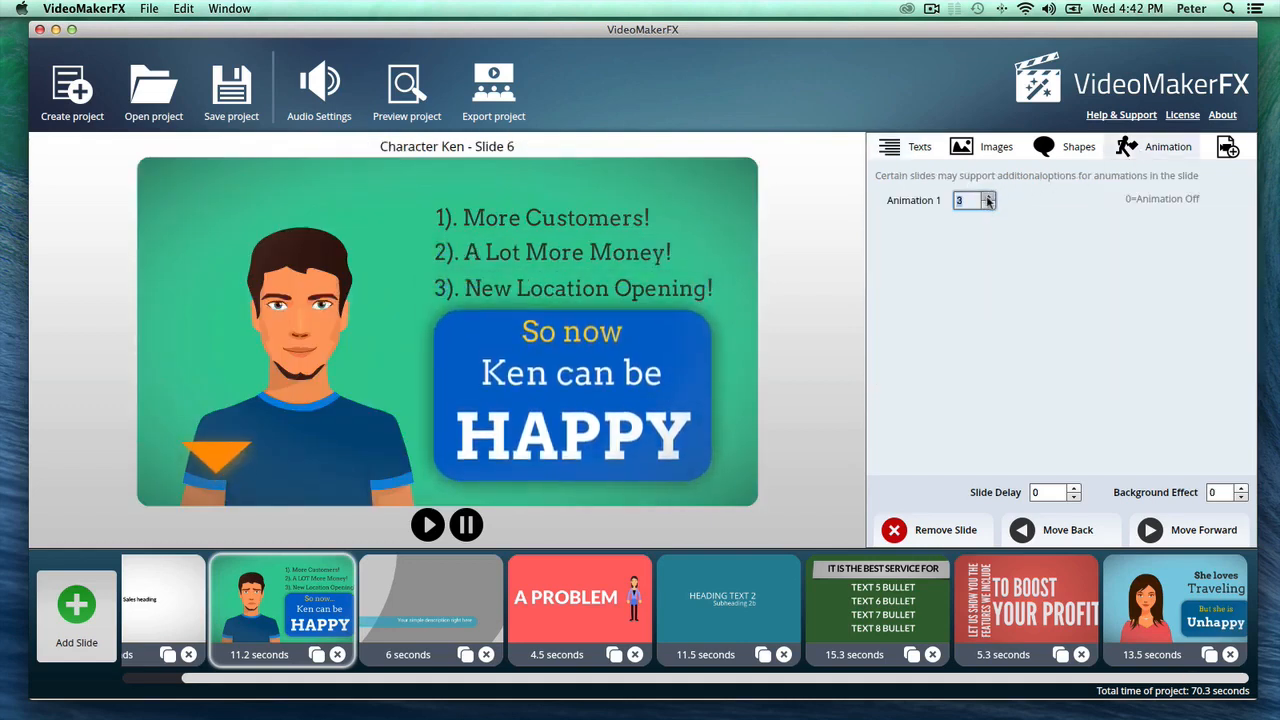
pyautogui.click(988, 205)
pyautogui.click(988, 205)
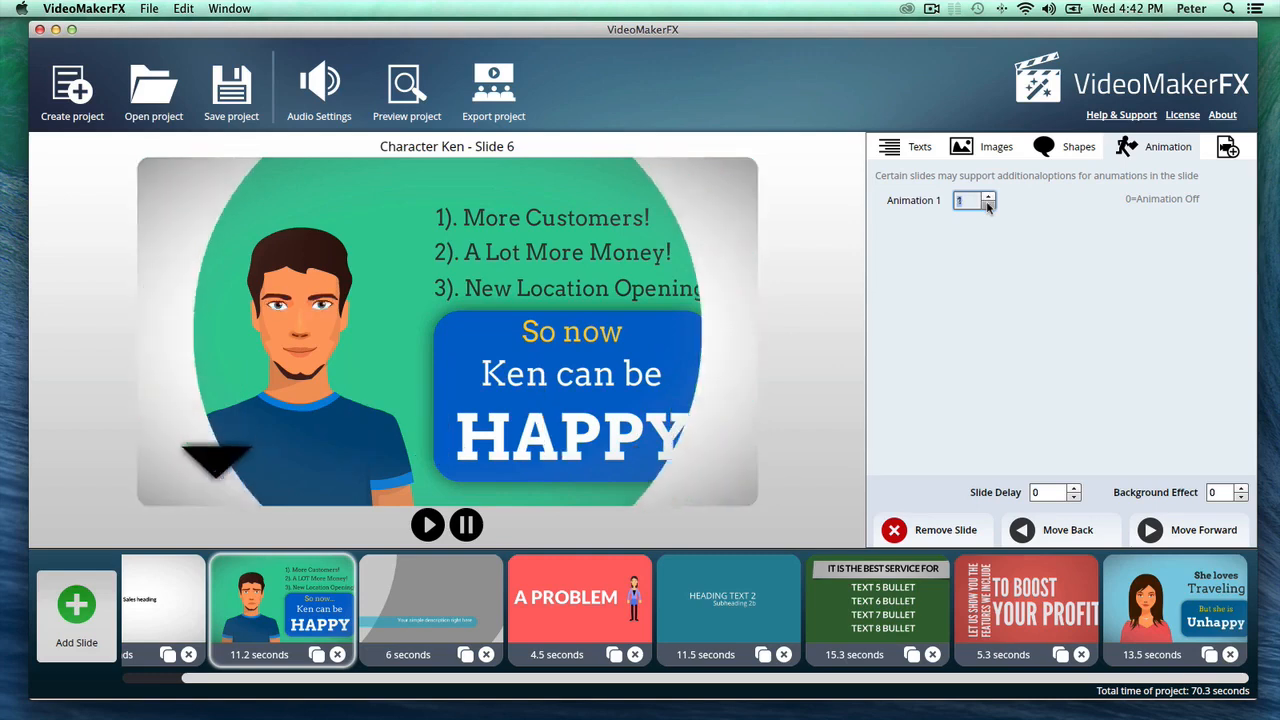
pyautogui.click(988, 205)
# Try Animation 1 at value 1 on the Character Lisa - Slide 3 slide and return it to 0
pyautogui.click(466, 617)
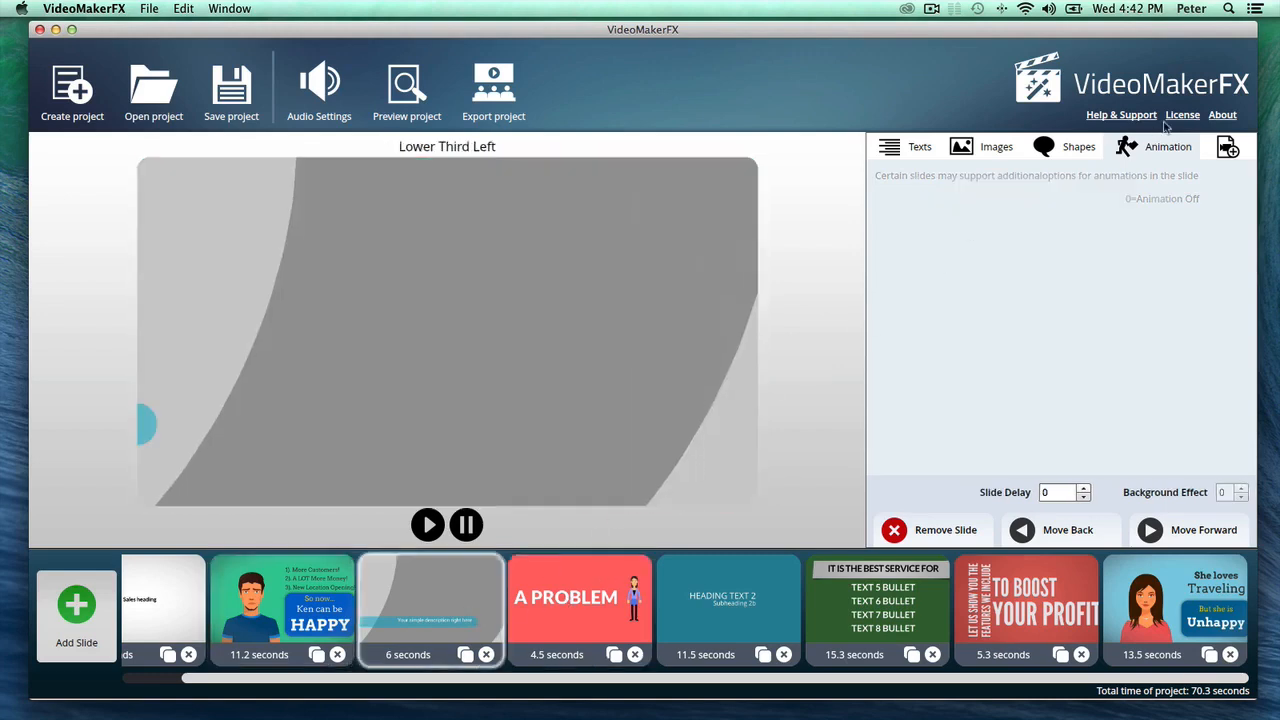
pyautogui.click(557, 597)
pyautogui.click(988, 197)
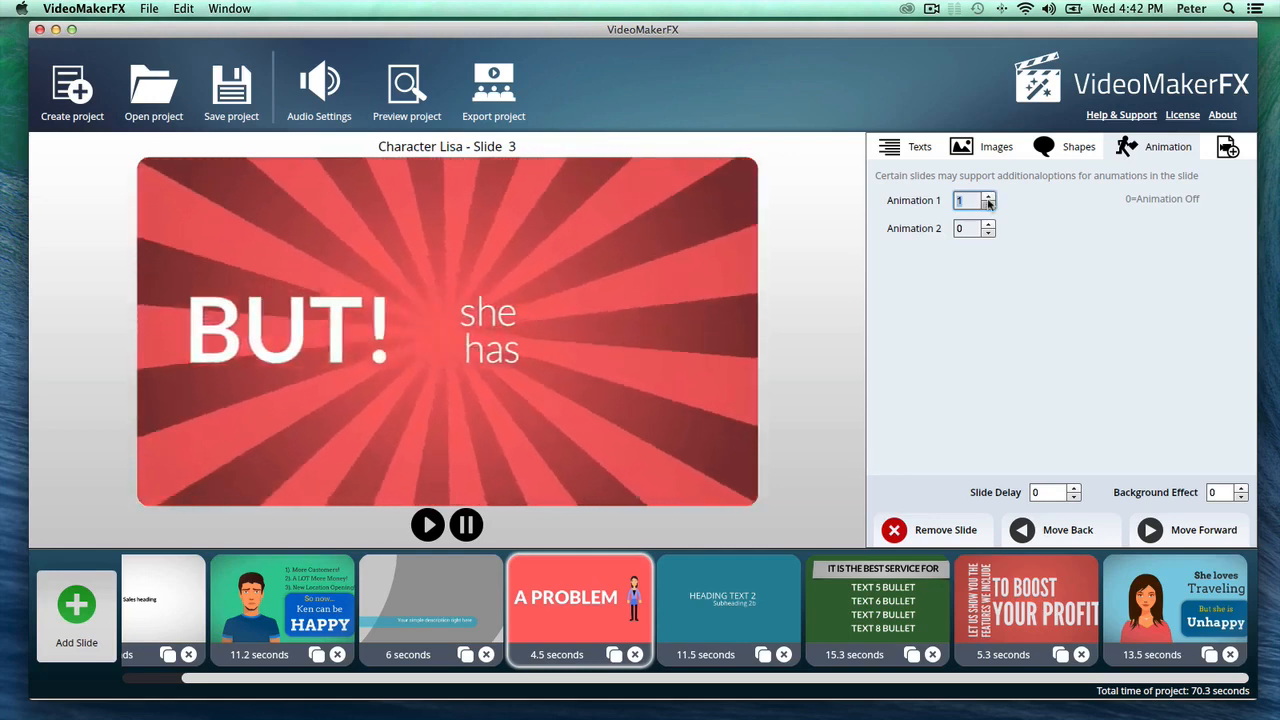
pyautogui.click(988, 205)
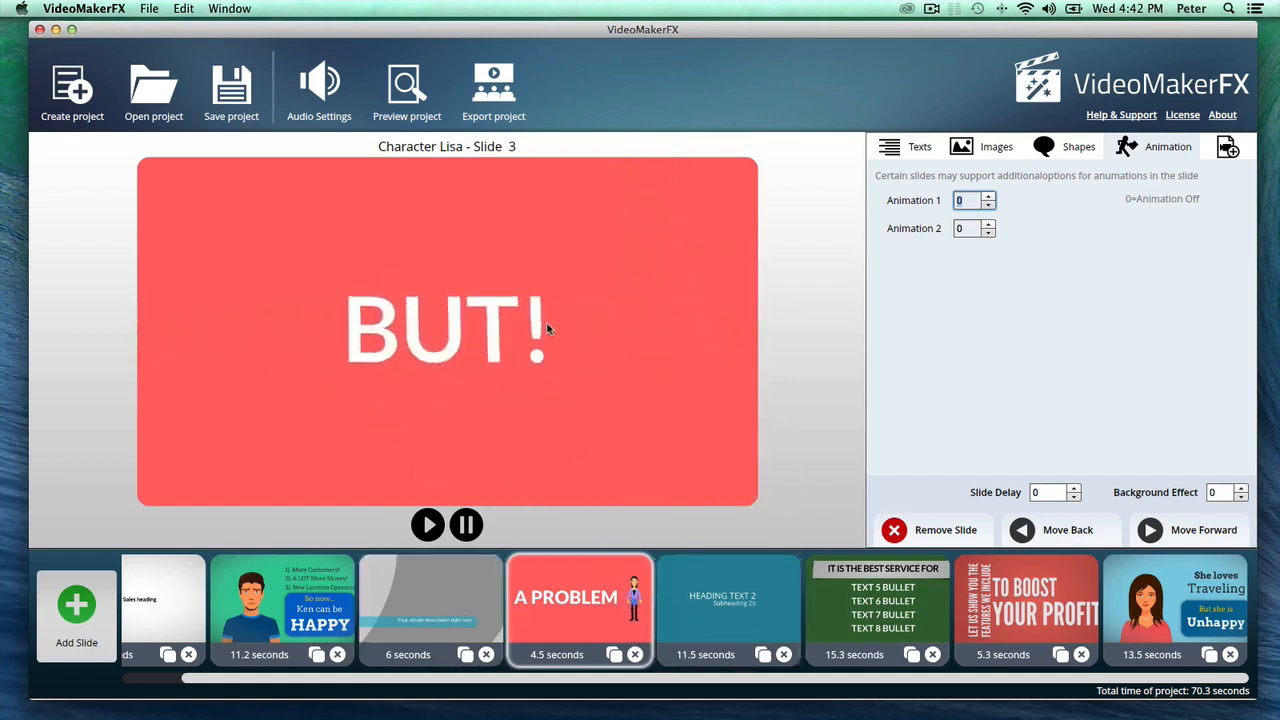
# Look through the Slide 04, Features Description and Kinetic Promotion II - Text1 slides in the preview
pyautogui.click(731, 625)
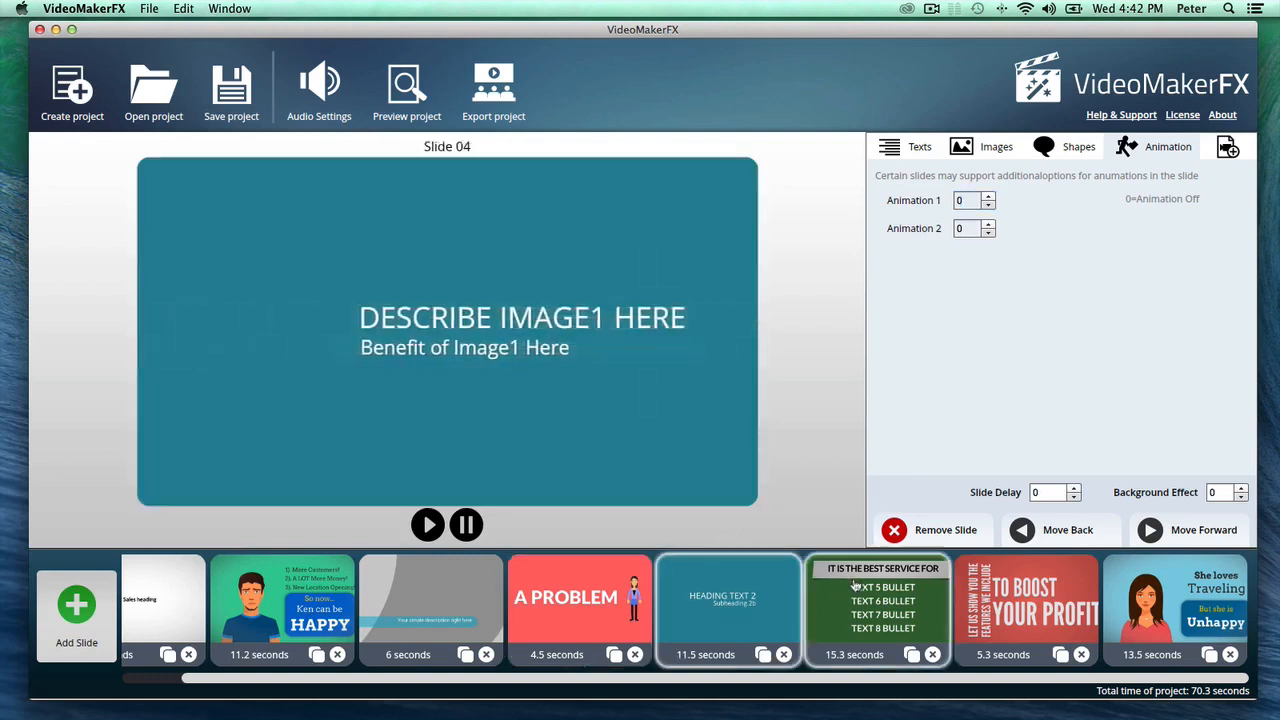
pyautogui.click(855, 585)
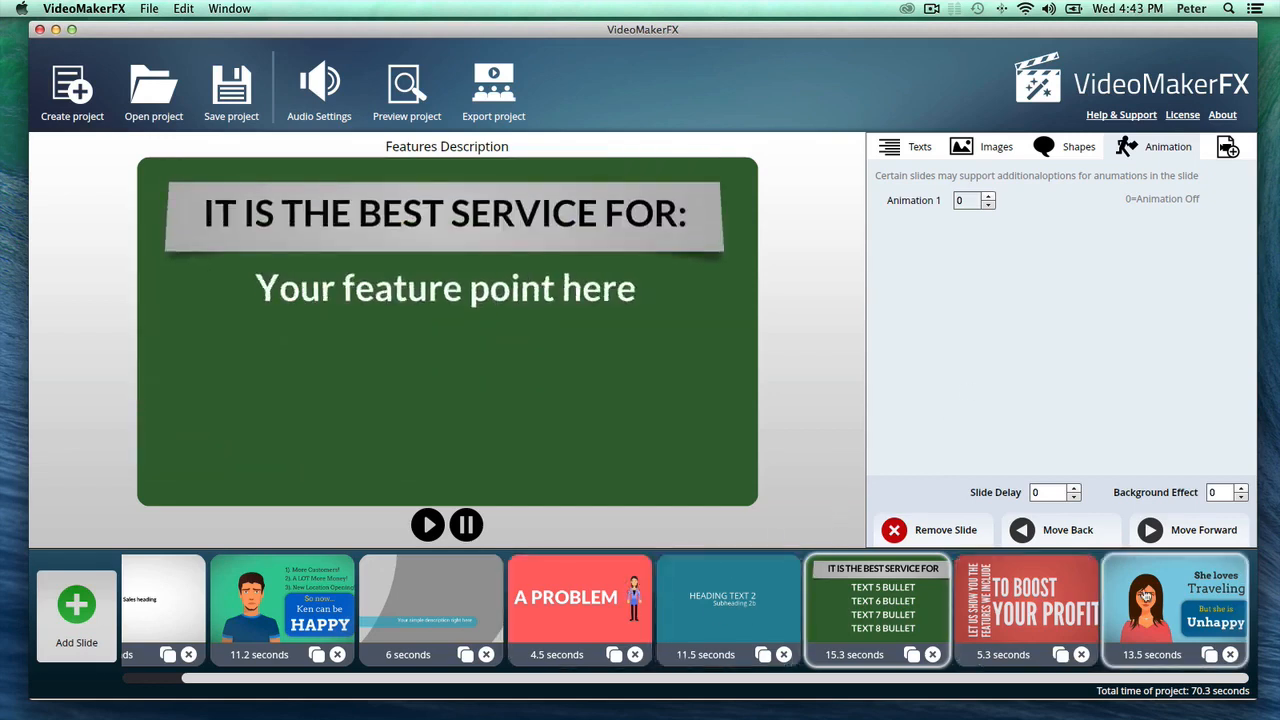
pyautogui.click(1146, 596)
pyautogui.click(1040, 594)
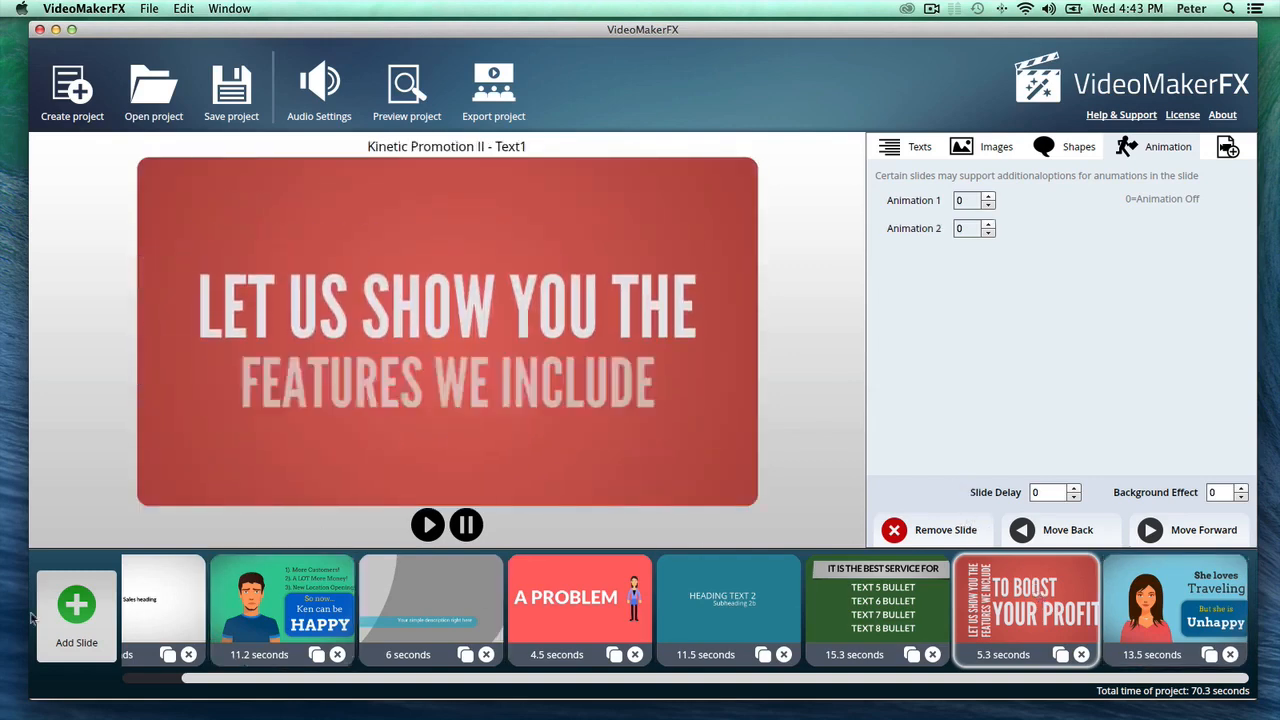
# Add a Whiteboard - Hand Place Image slide from the -ESSENTIALS - Whiteboard I theme
pyautogui.click(62, 614)
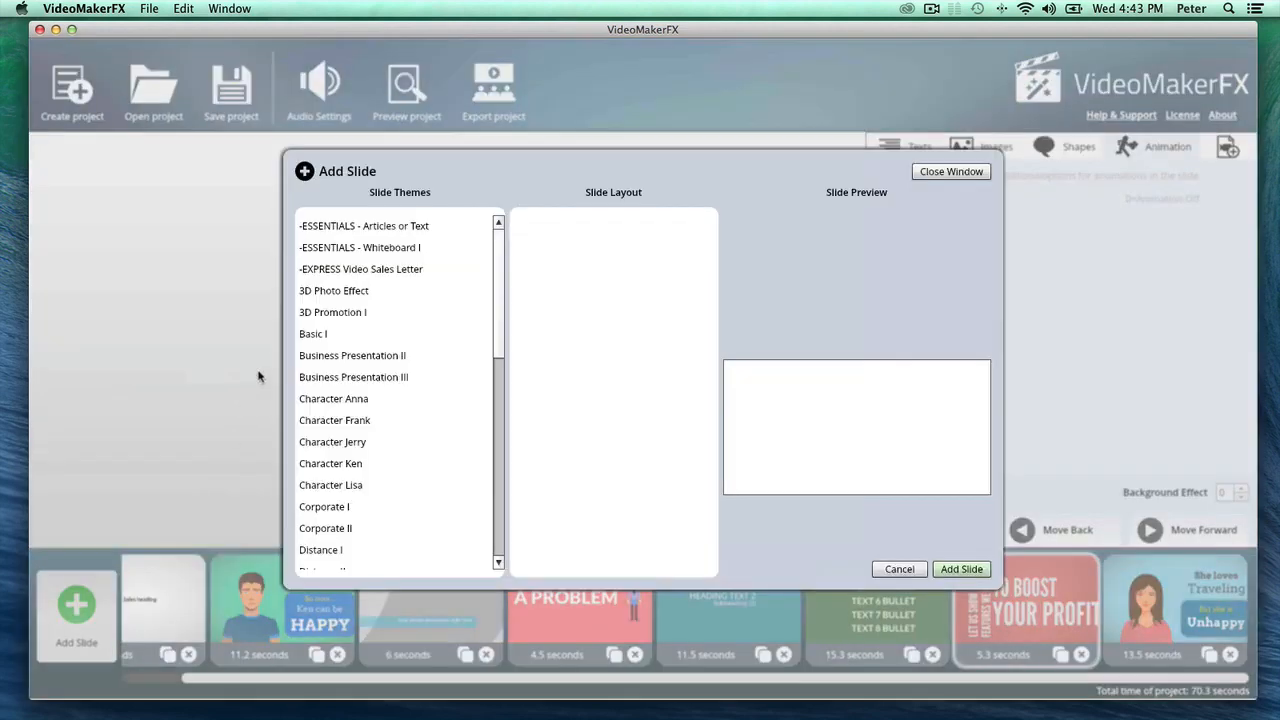
pyautogui.click(326, 251)
pyautogui.click(630, 248)
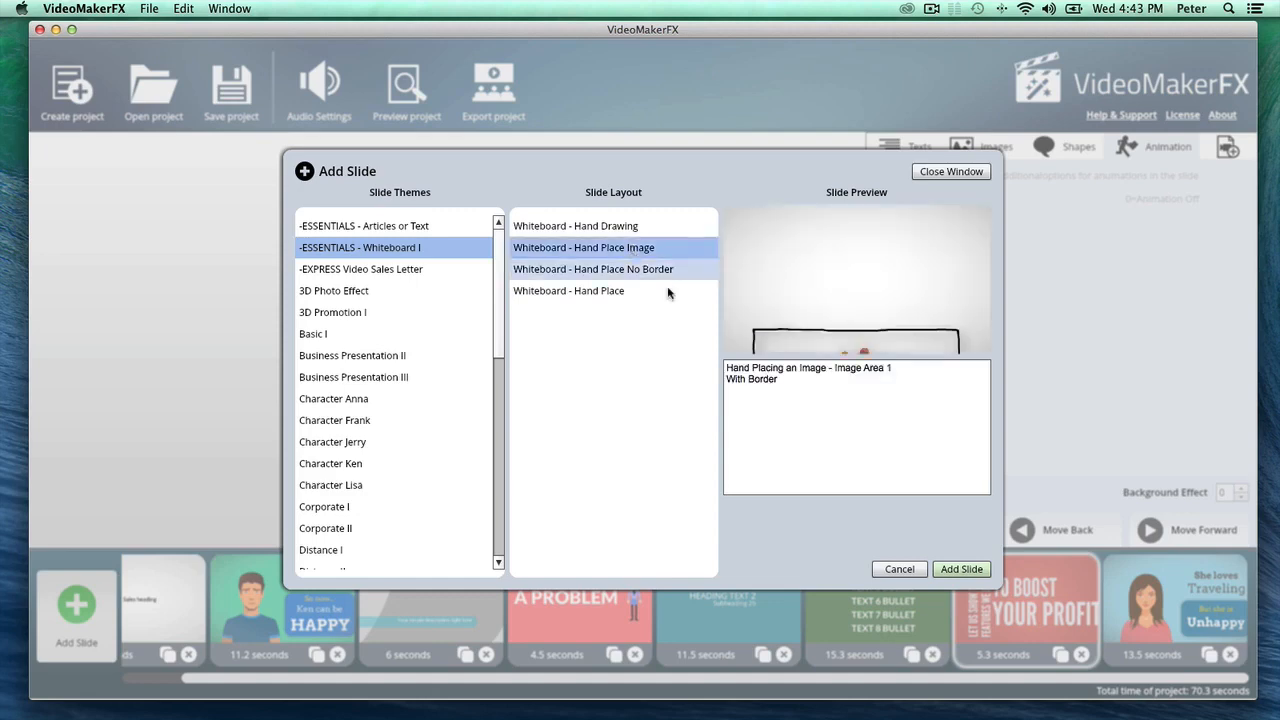
pyautogui.click(961, 569)
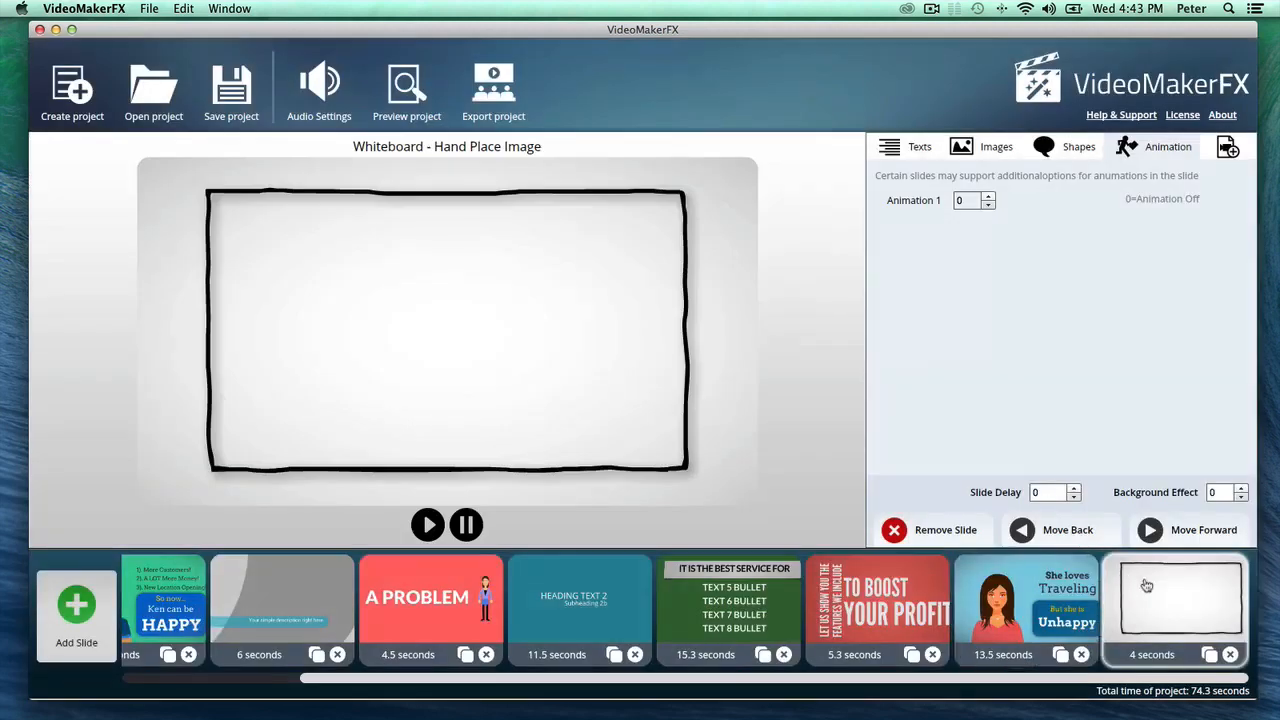
# Fill Image Area 1 of the whiteboard slide with 6.jpg from the gallery's Photos category and slightly reduce the image scale
pyautogui.click(1143, 625)
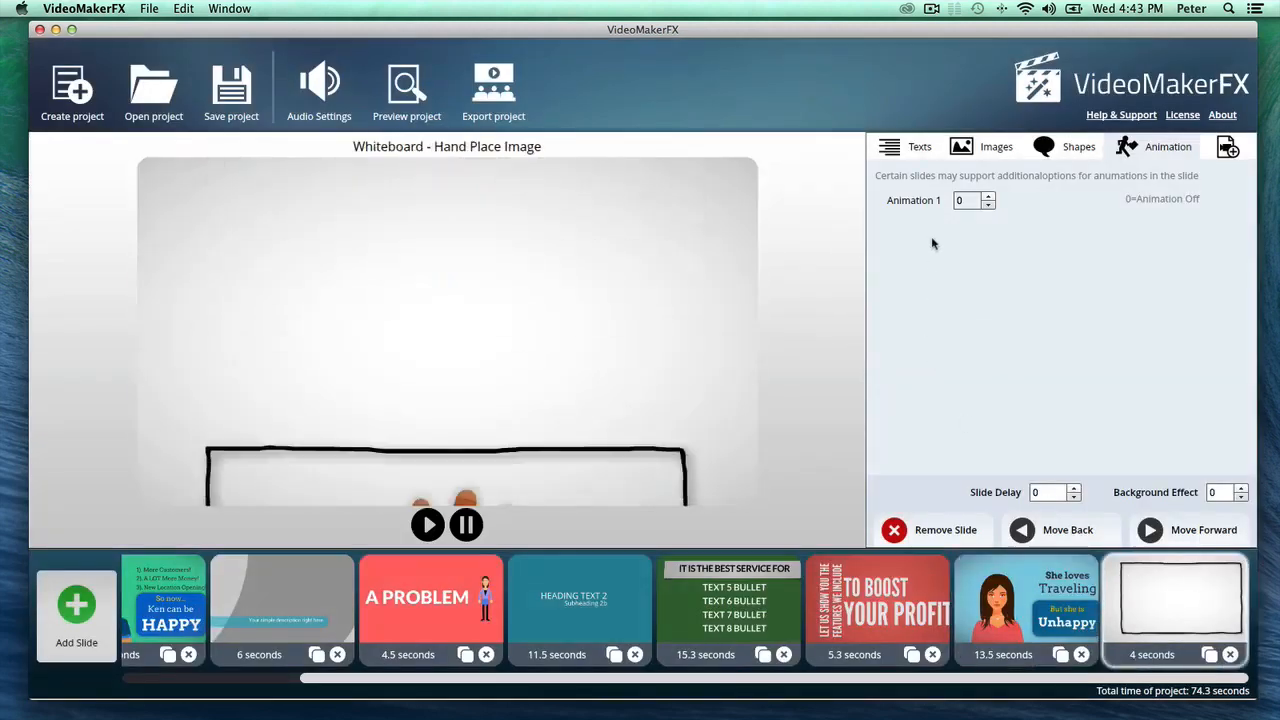
pyautogui.click(982, 146)
pyautogui.click(1139, 239)
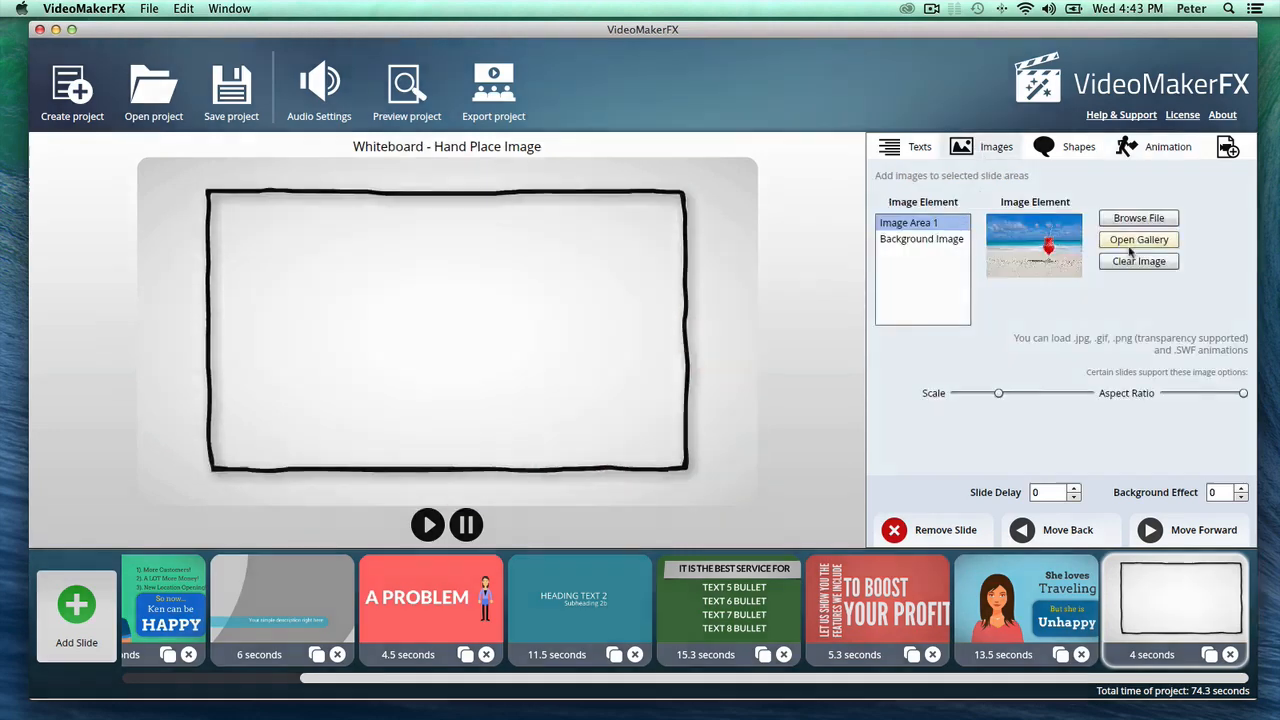
pyautogui.click(394, 484)
pyautogui.click(634, 332)
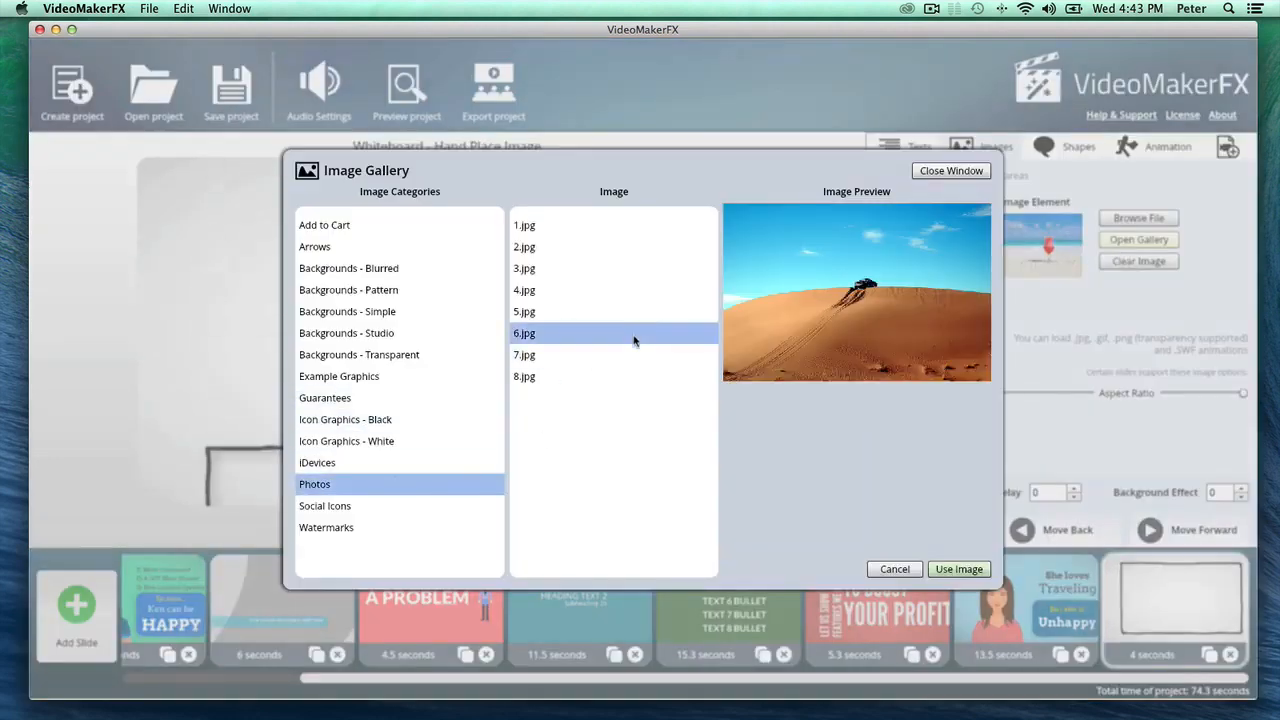
pyautogui.click(960, 570)
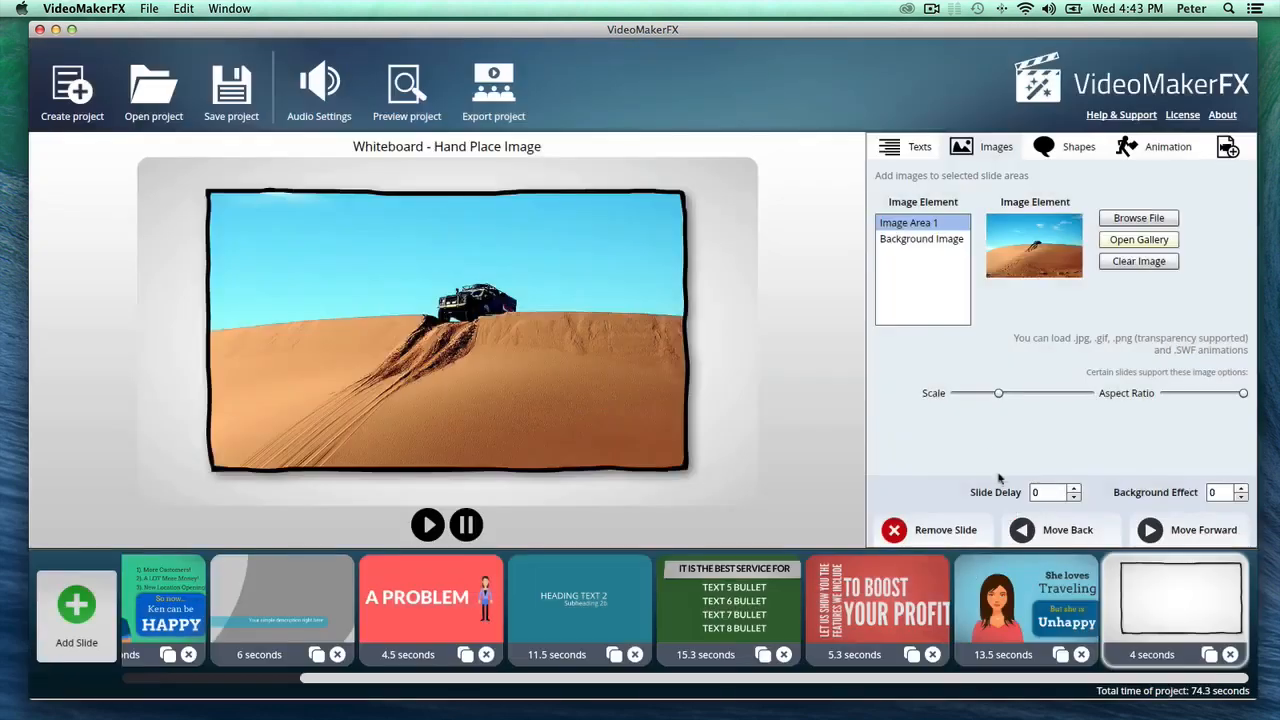
pyautogui.moveTo(997, 393); pyautogui.dragTo(988, 393)
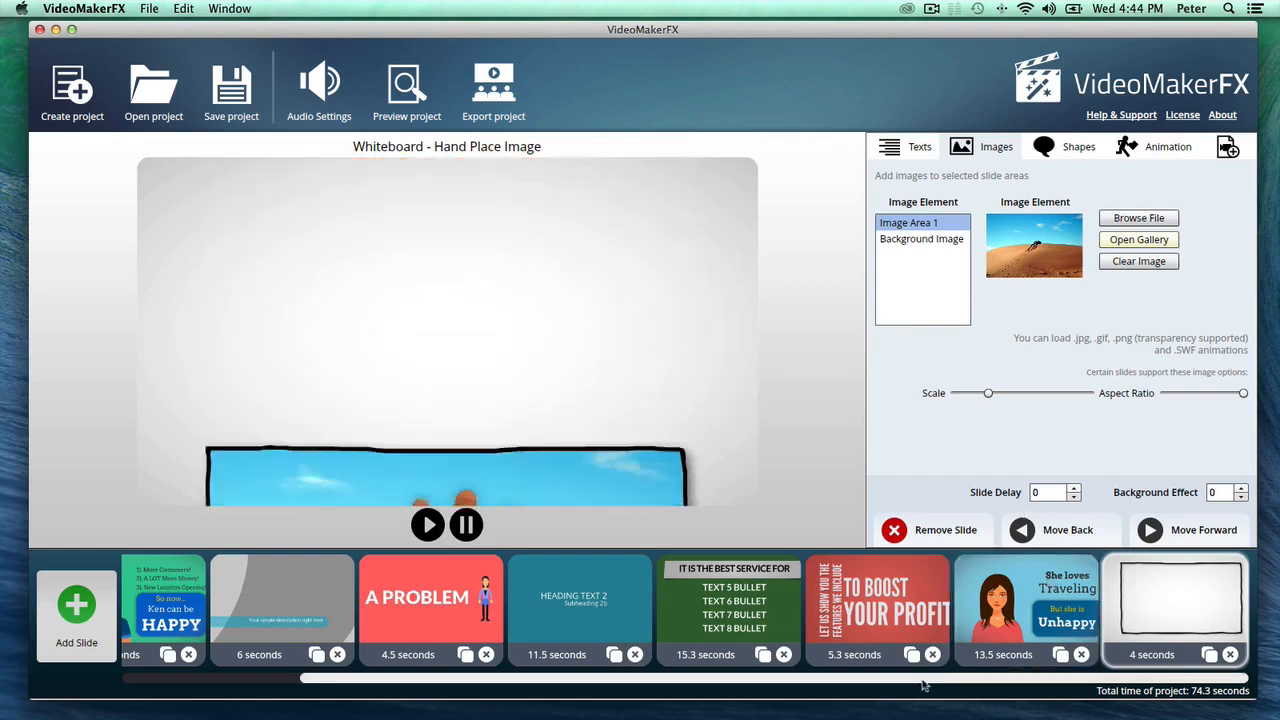
pyautogui.moveTo(924, 682); pyautogui.dragTo(995, 684)
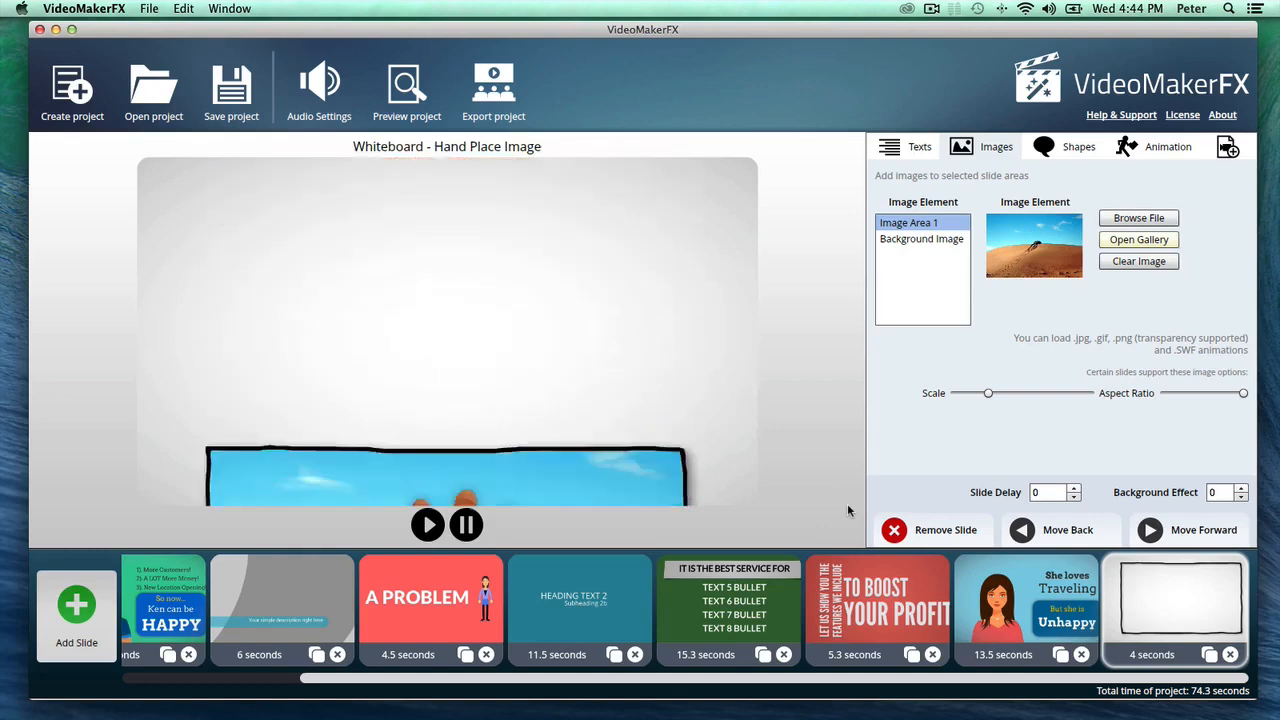
pyautogui.moveTo(826, 686); pyautogui.dragTo(720, 694)
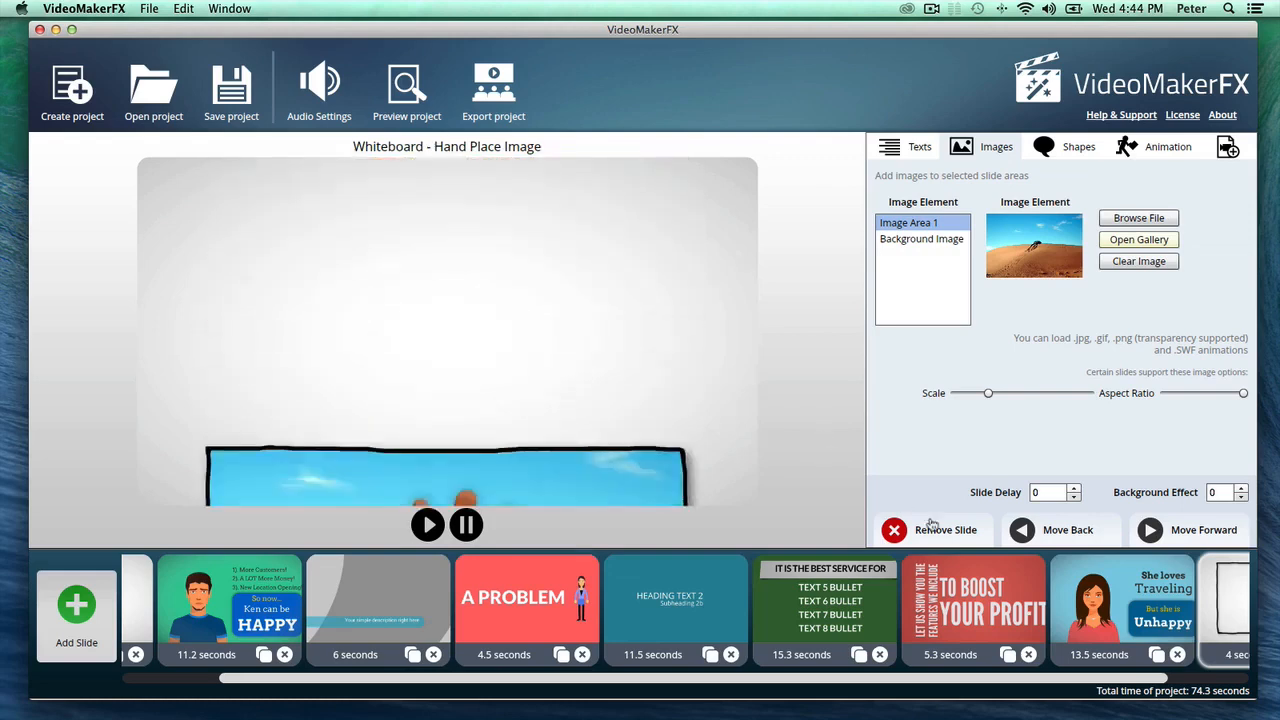
pyautogui.click(965, 610)
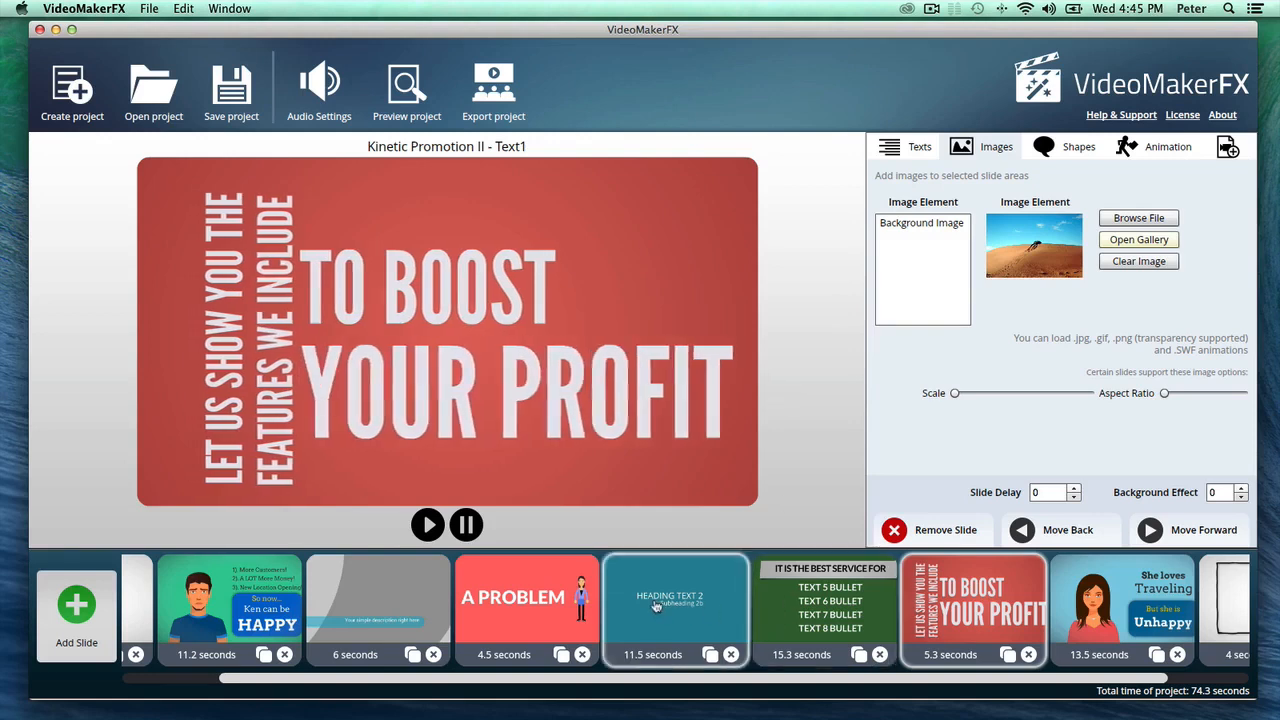
# Change the Shape 4 color of the Lower Third Left slide to green
pyautogui.click(380, 605)
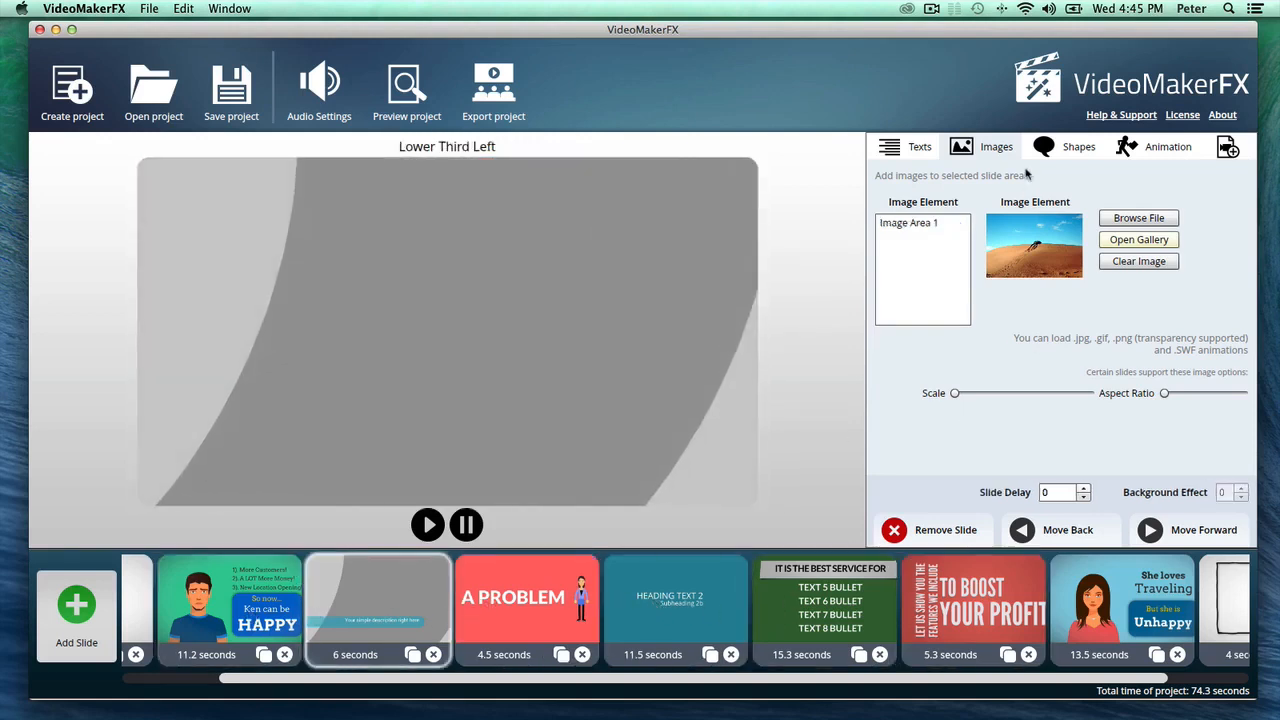
pyautogui.click(1074, 152)
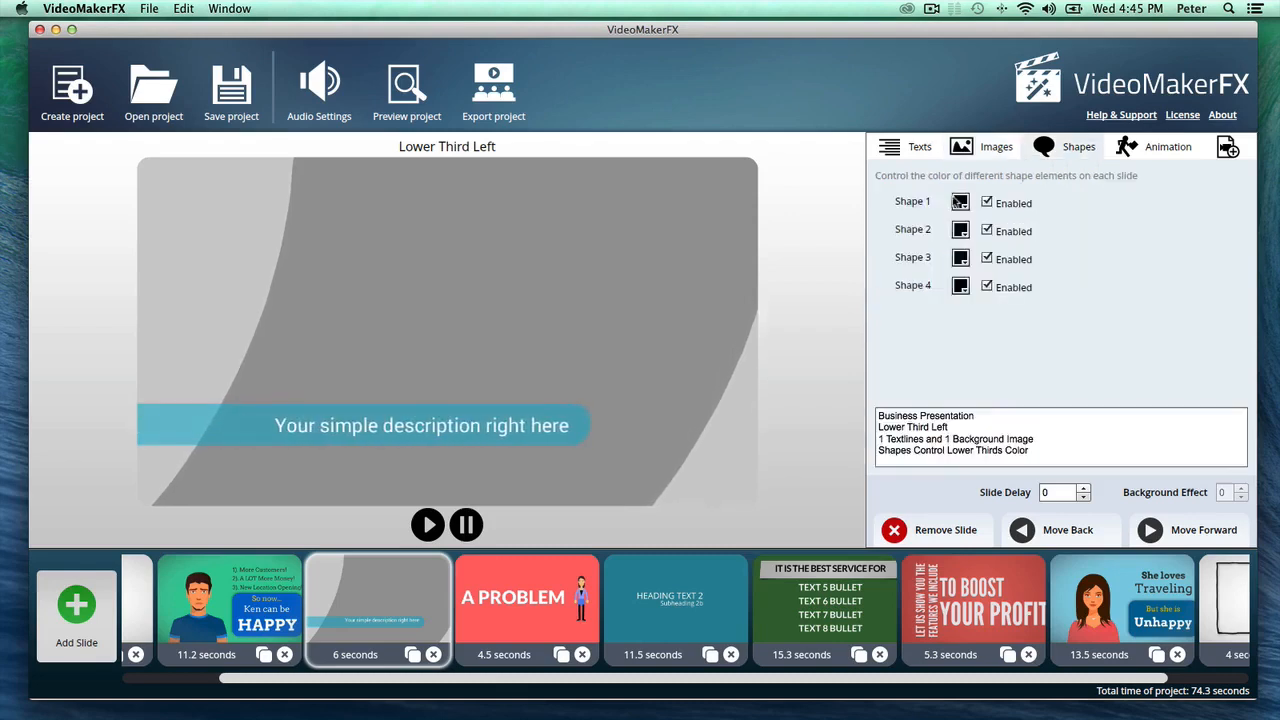
pyautogui.click(961, 287)
pyautogui.click(1016, 357)
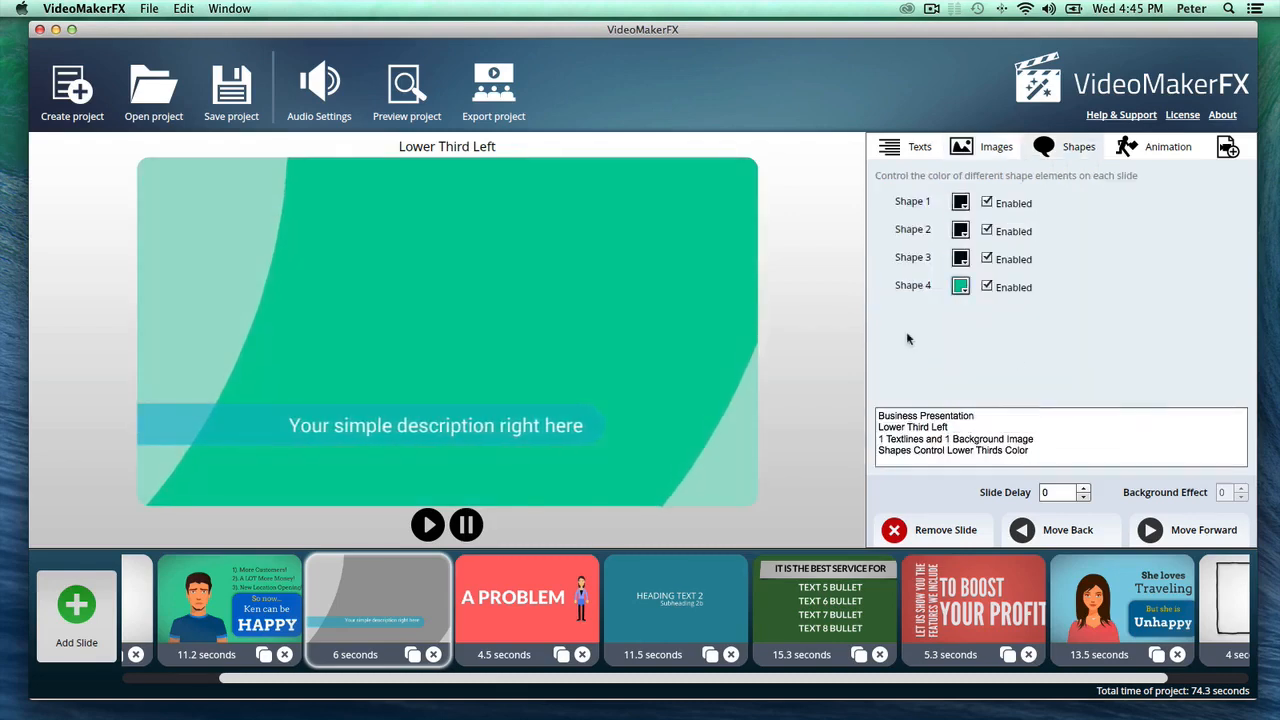
# Set the font of Text Area 1 on the Lower Third Left slide to Arvo Bold
pyautogui.click(912, 147)
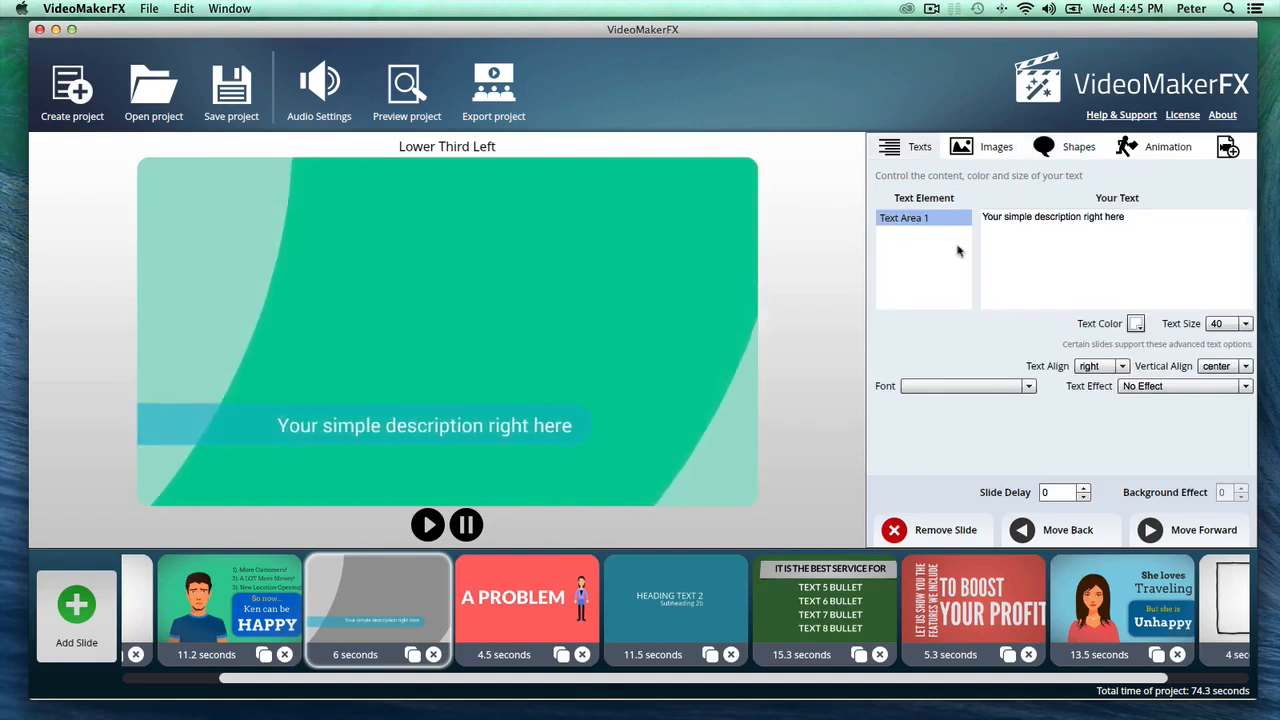
pyautogui.click(1023, 260)
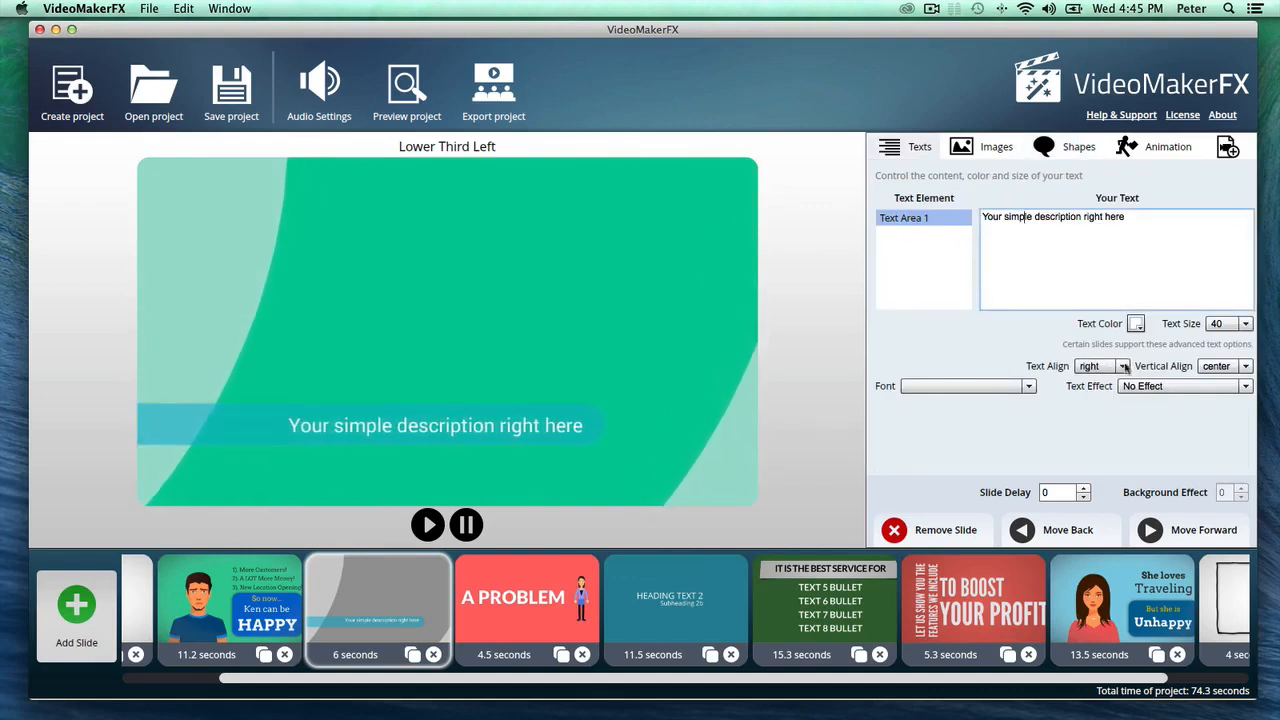
pyautogui.click(1000, 386)
pyautogui.click(952, 439)
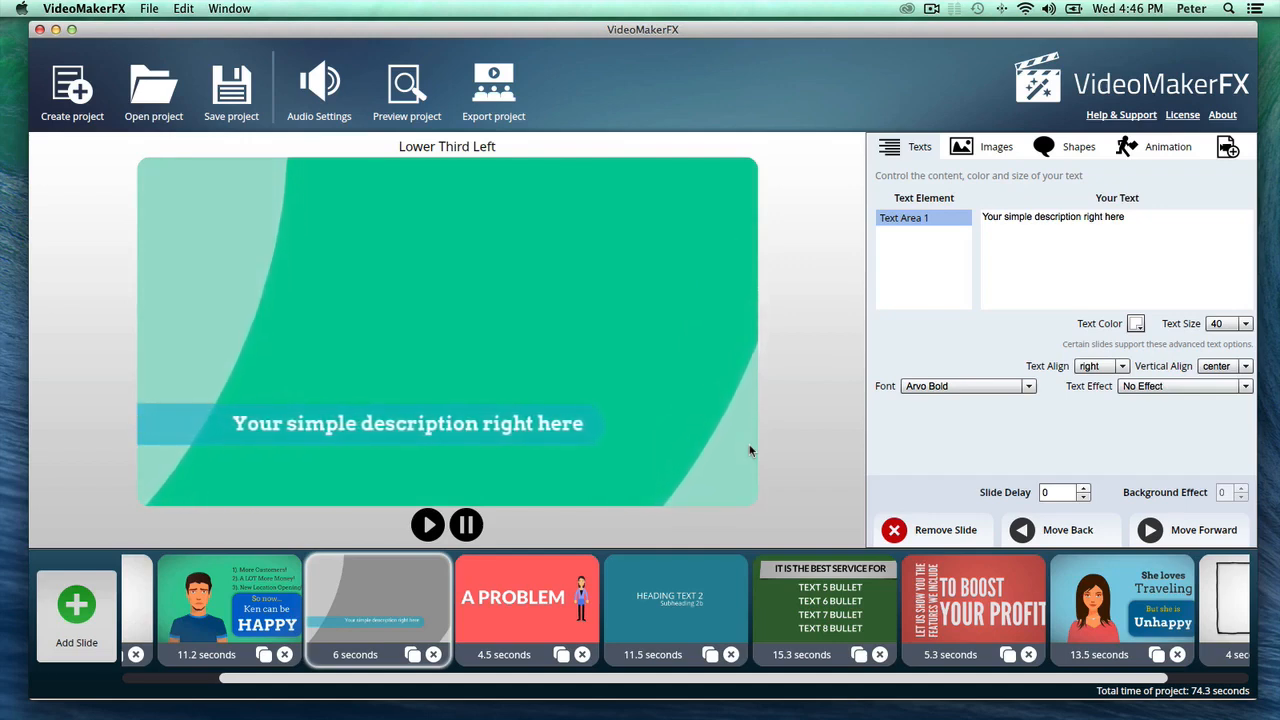
pyautogui.click(290, 603)
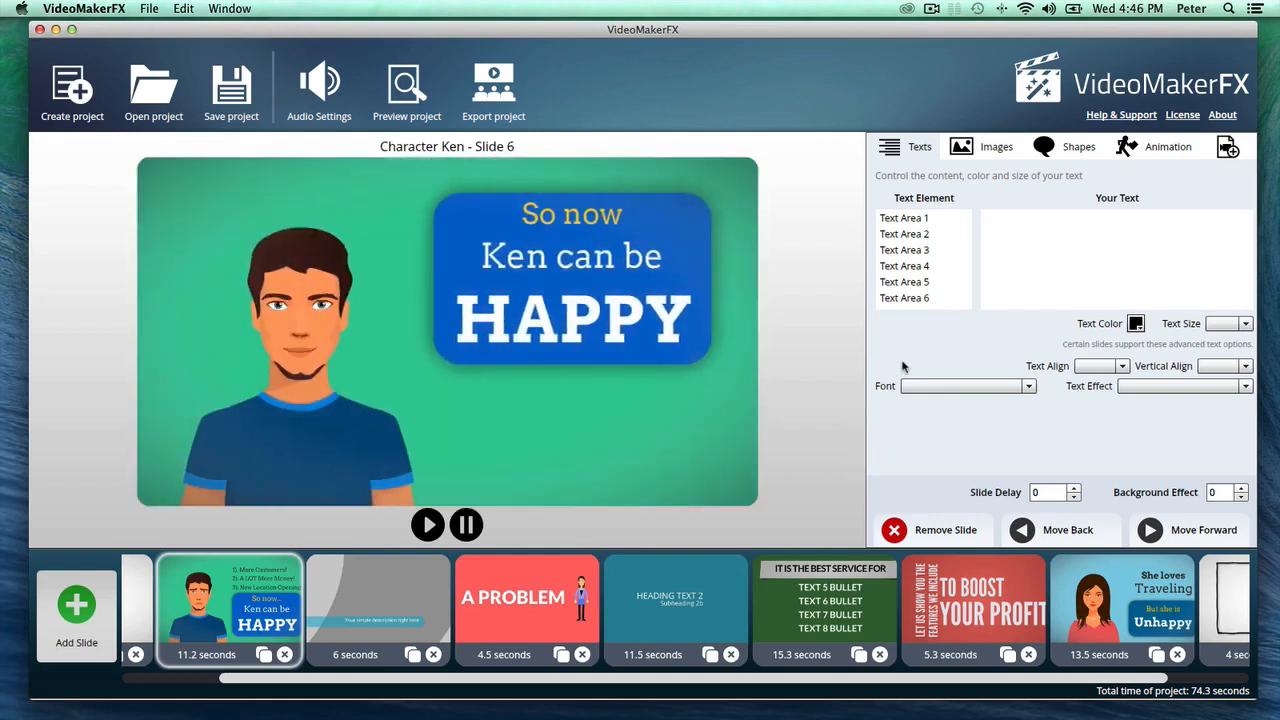
pyautogui.click(931, 8)
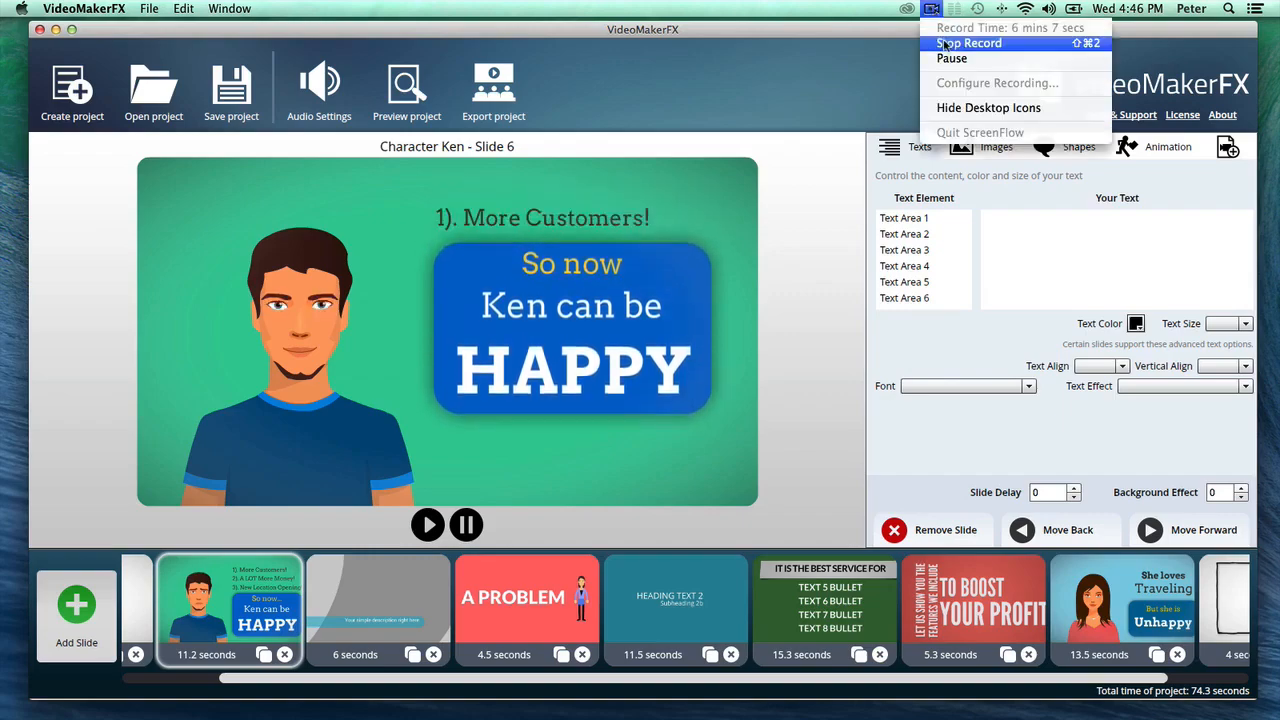